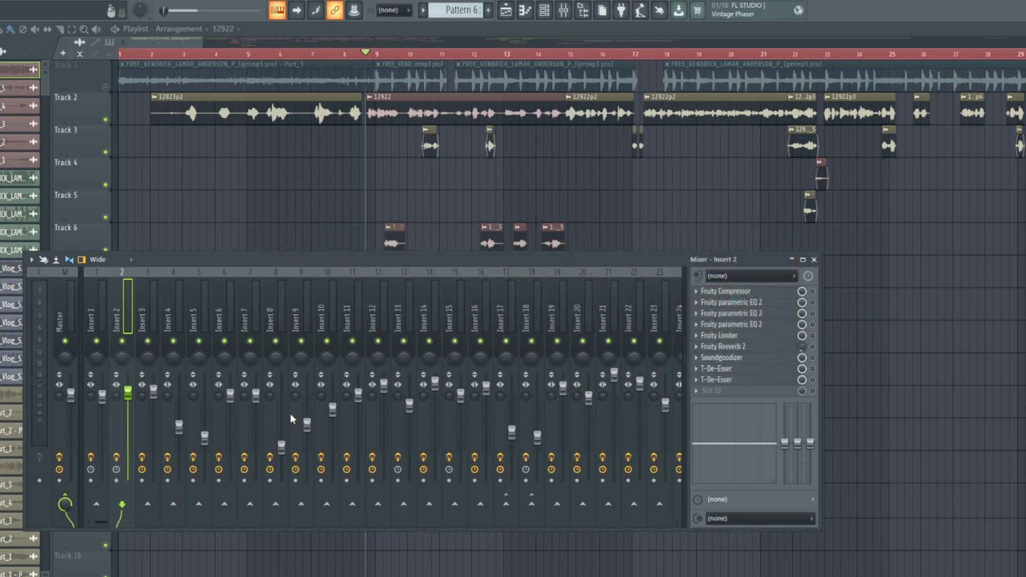
# - Play the arrangement from bar 9 to listen to the vocal recording
pyautogui.press('space')
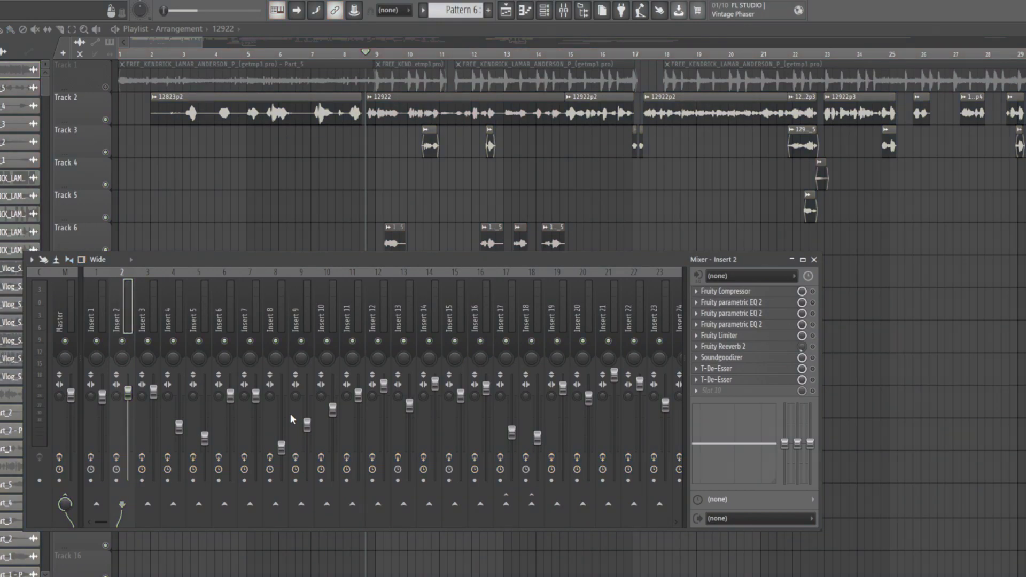
pyautogui.press('space')
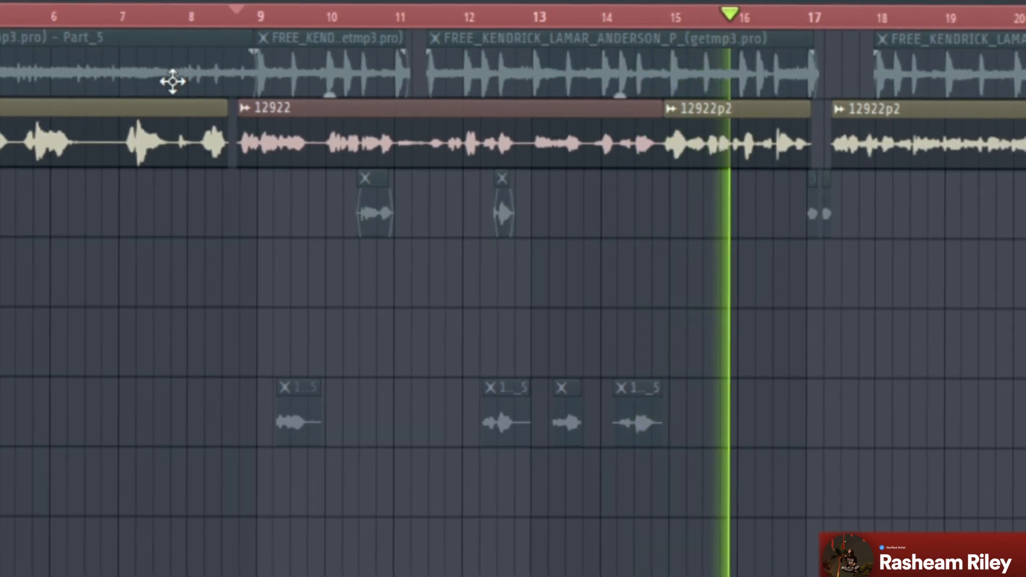
pyautogui.press('space')
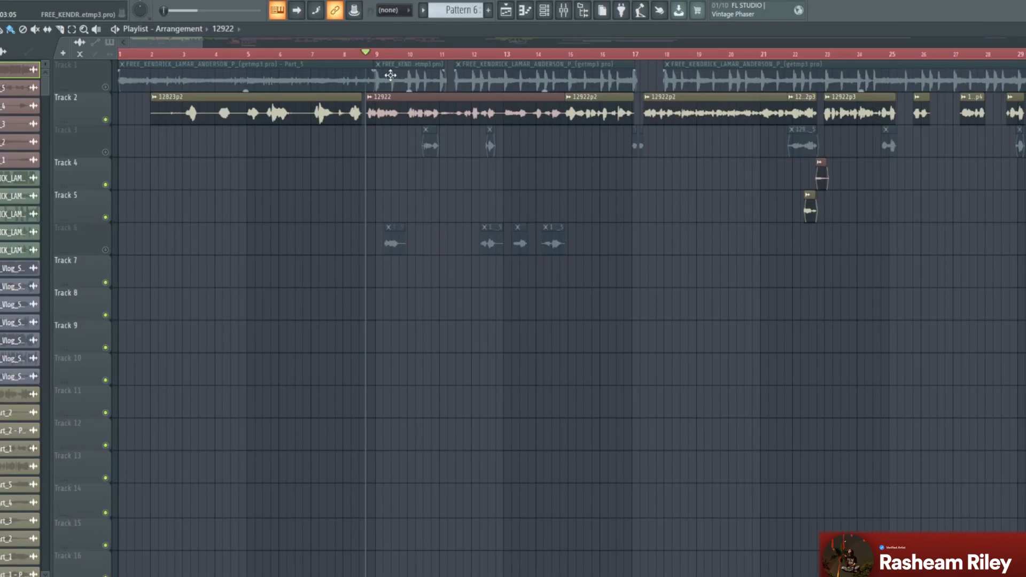
# - Enable the Fruity Compressor on mixer Insert 2, show its settings and audition the vocal through it
pyautogui.click(563, 9)
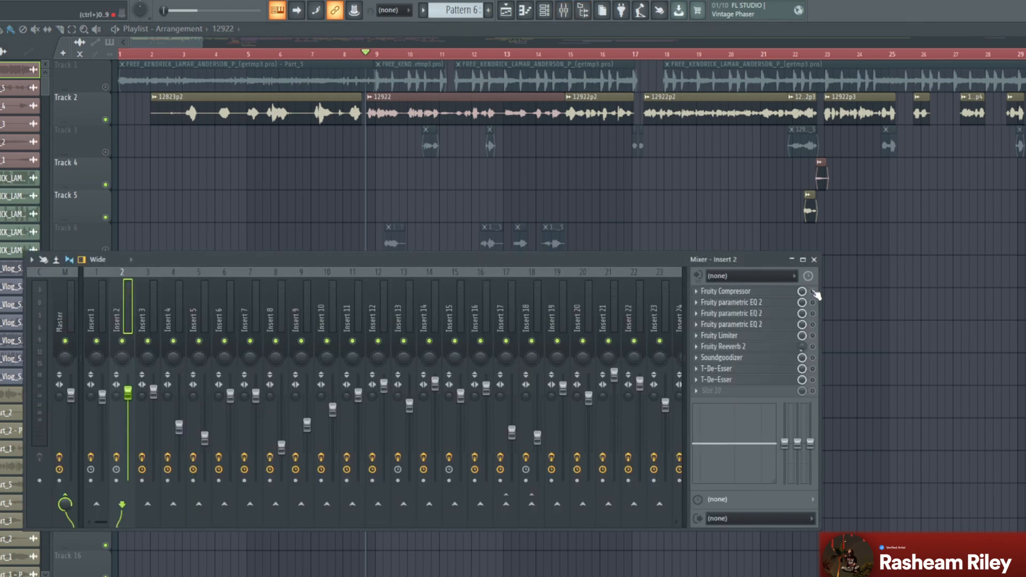
pyautogui.click(737, 303)
pyautogui.click(741, 292)
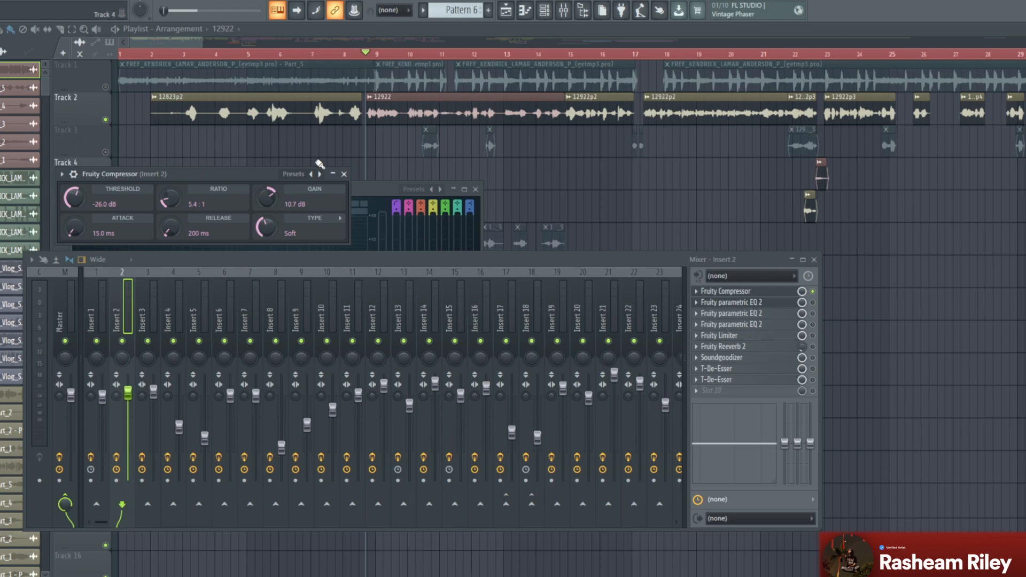
pyautogui.press('space')
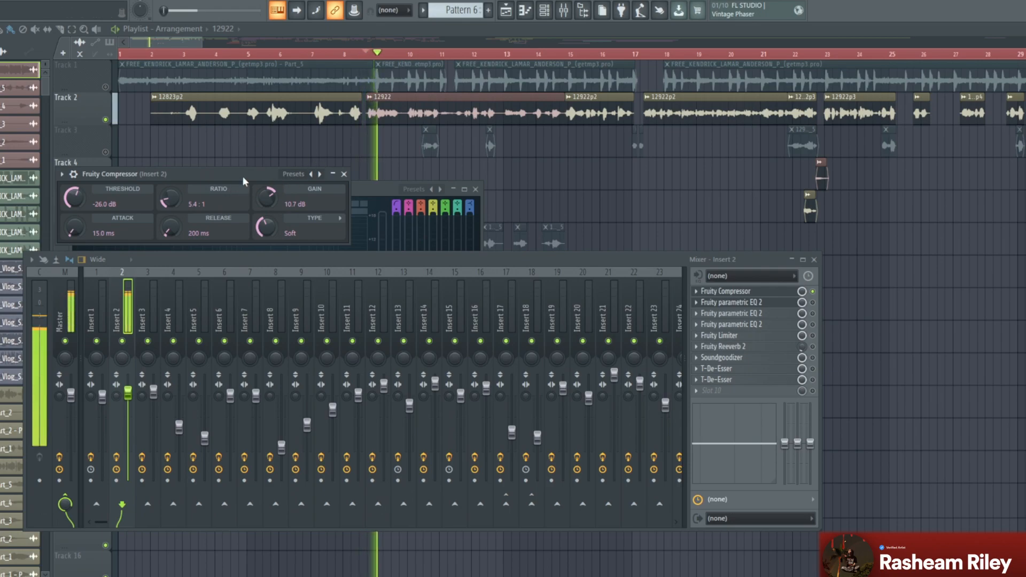
pyautogui.press('space')
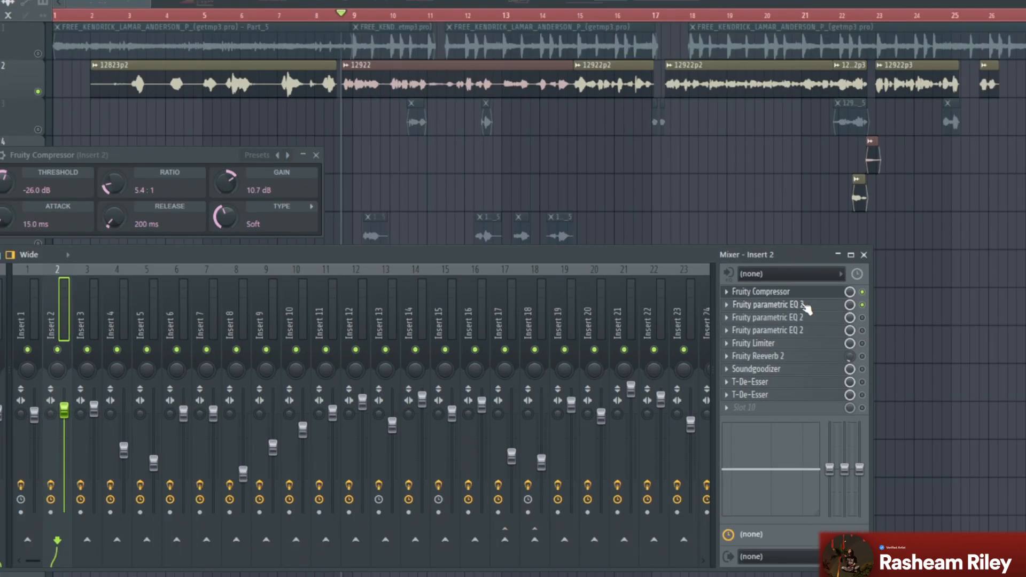
# - Open the first Parametric EQ 2 on Insert 2 and audition the vocal with band 1's high-pass moved to its lowest frequency and back
pyautogui.click(764, 302)
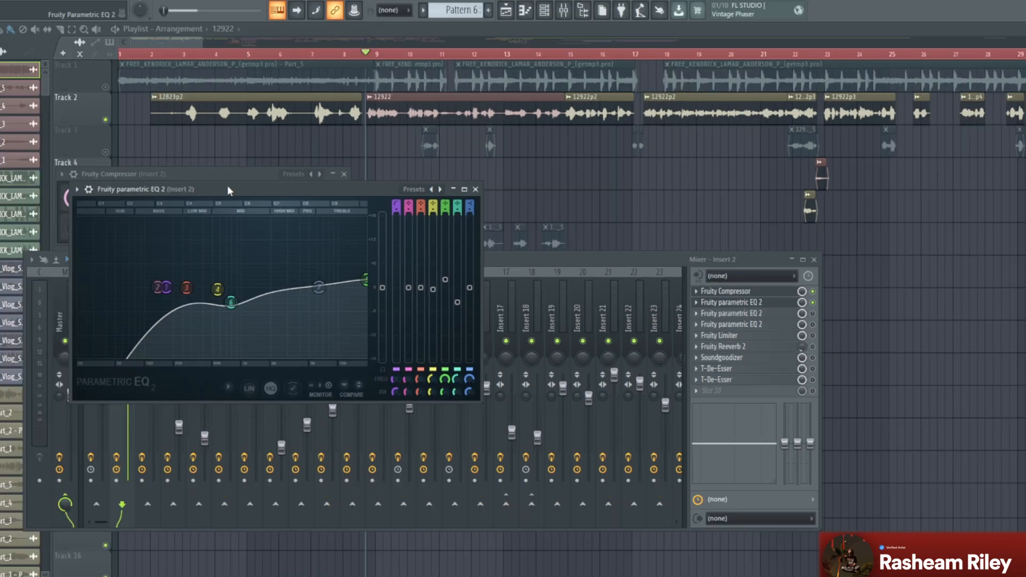
pyautogui.moveTo(178, 170); pyautogui.dragTo(432, 184)
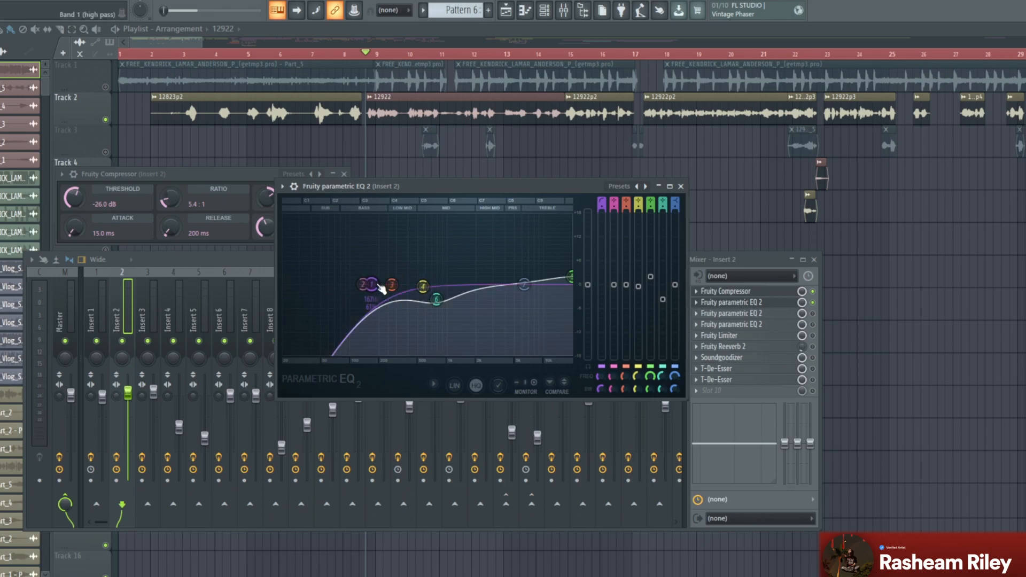
pyautogui.moveTo(381, 289); pyautogui.dragTo(285, 285)
pyautogui.press('space')
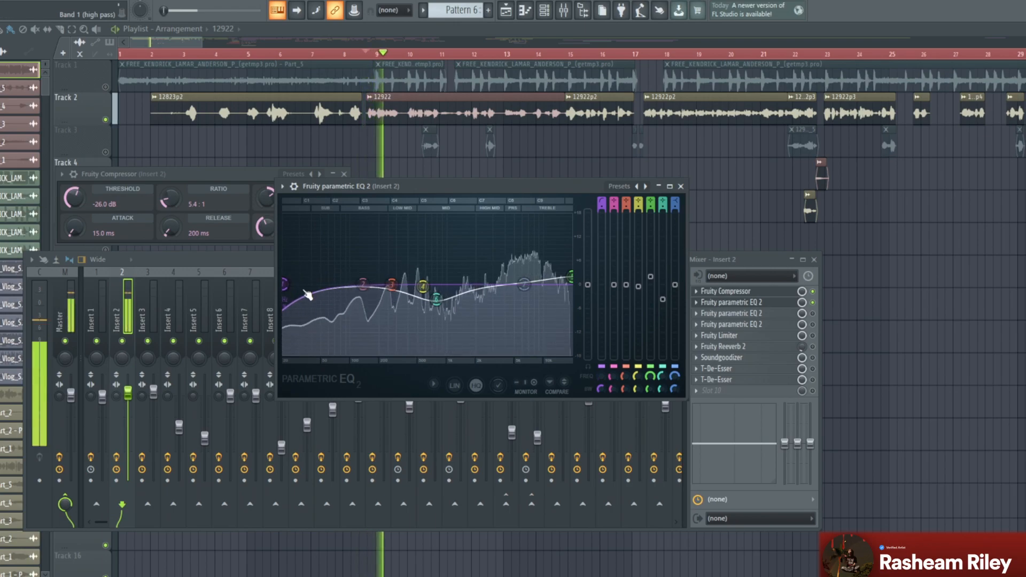
pyautogui.press('space')
pyautogui.moveTo(286, 284); pyautogui.dragTo(374, 284)
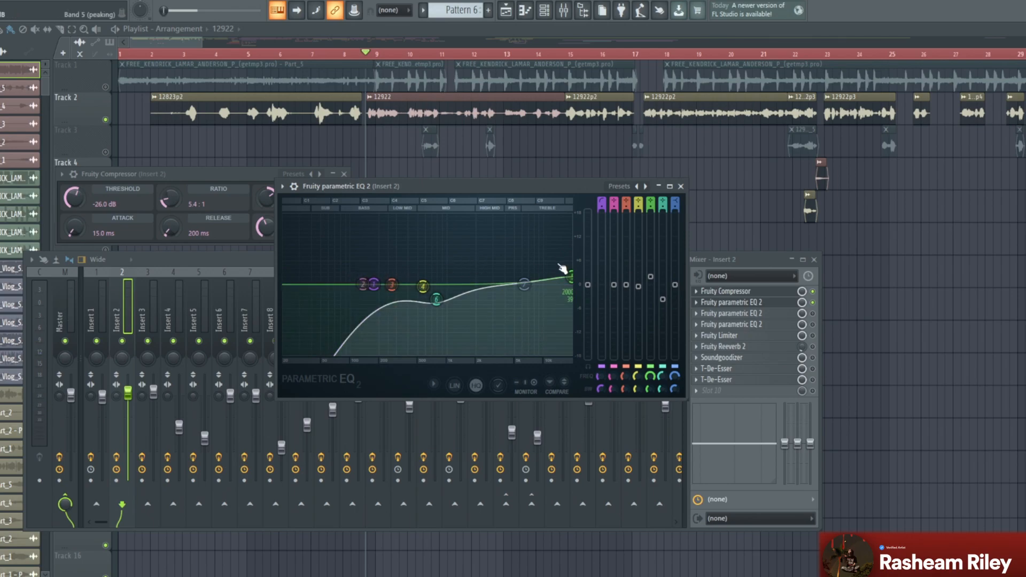
# - Adjust the band 5 treble boost slightly and deepen the band 6 cut at 631 Hz while auditioning the vocal
pyautogui.moveTo(570, 276); pyautogui.dragTo(570, 273)
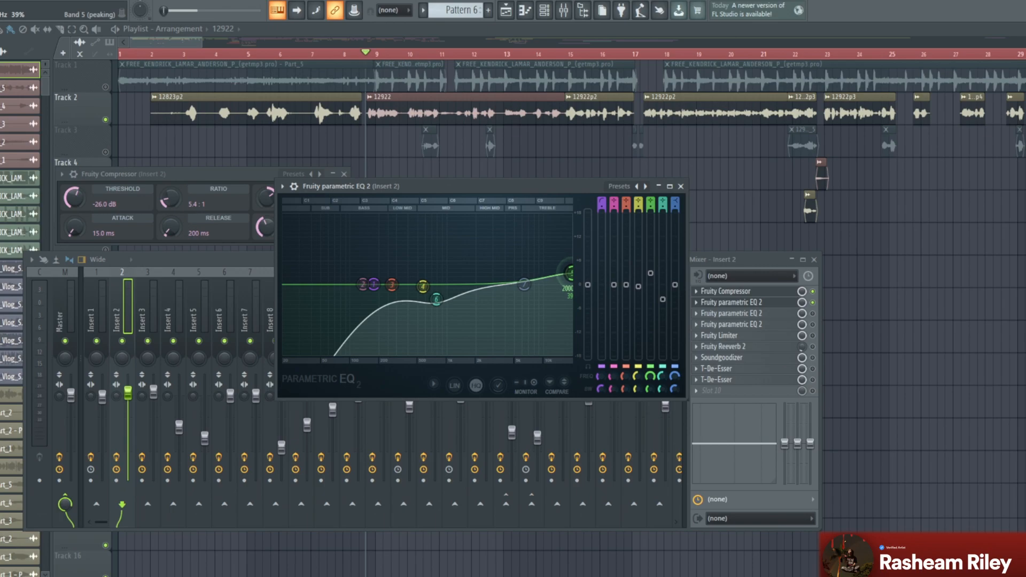
pyautogui.moveTo(570, 273); pyautogui.dragTo(570, 275)
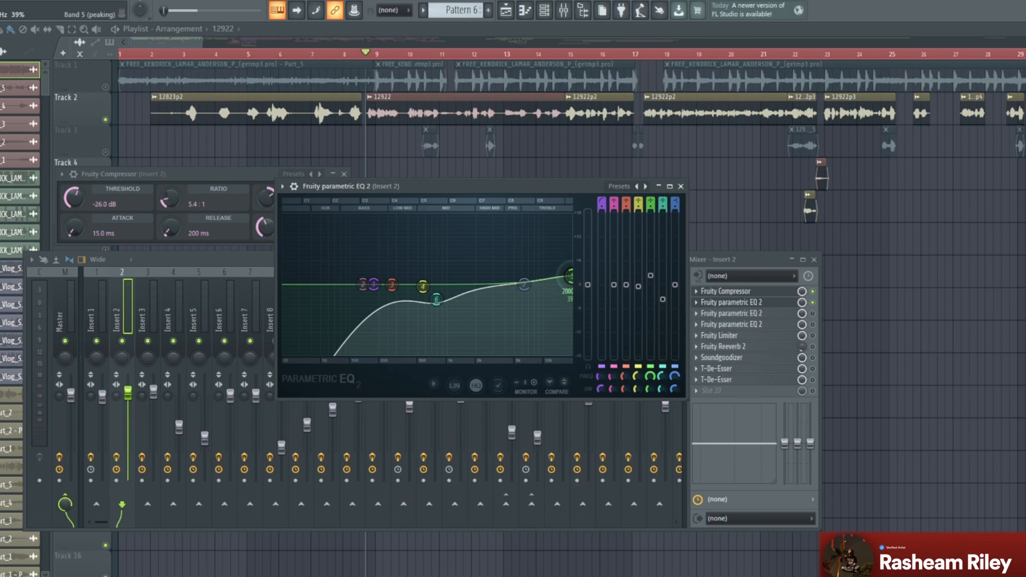
pyautogui.moveTo(436, 298); pyautogui.dragTo(406, 292)
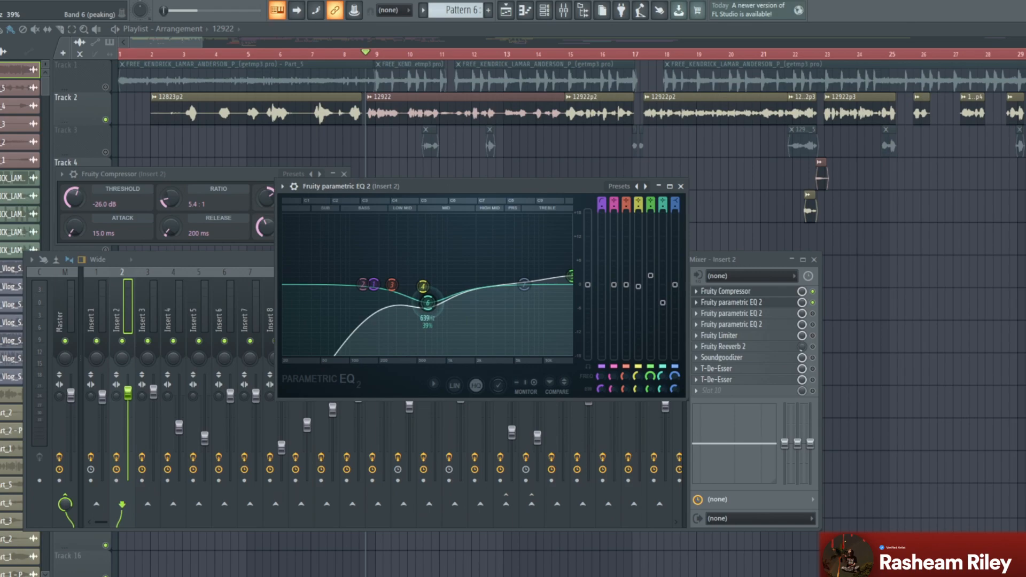
pyautogui.press('space')
pyautogui.moveTo(432, 306); pyautogui.dragTo(428, 301)
pyautogui.press('space')
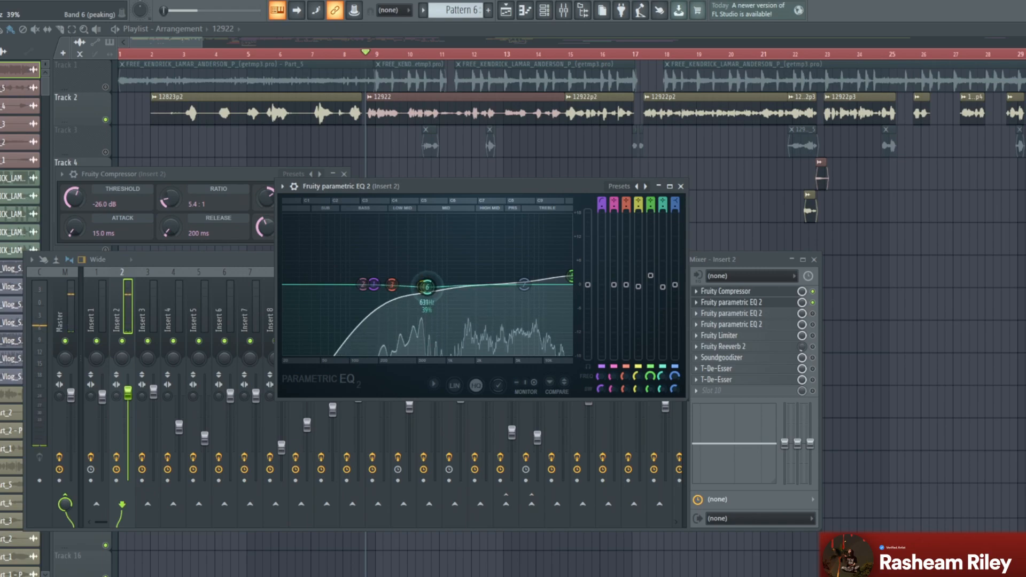
pyautogui.press('space')
pyautogui.moveTo(428, 300); pyautogui.dragTo(429, 307)
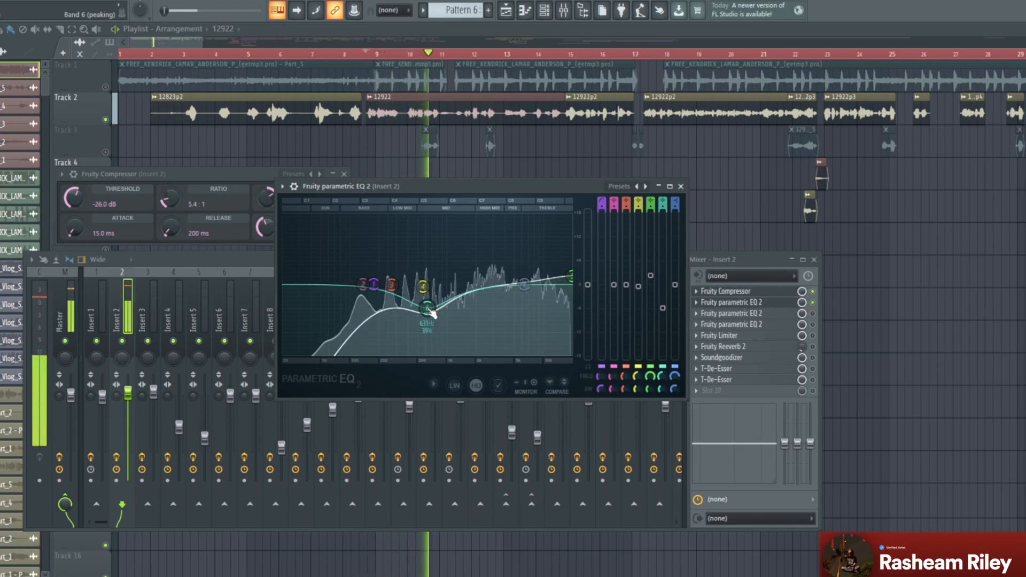
pyautogui.press('space')
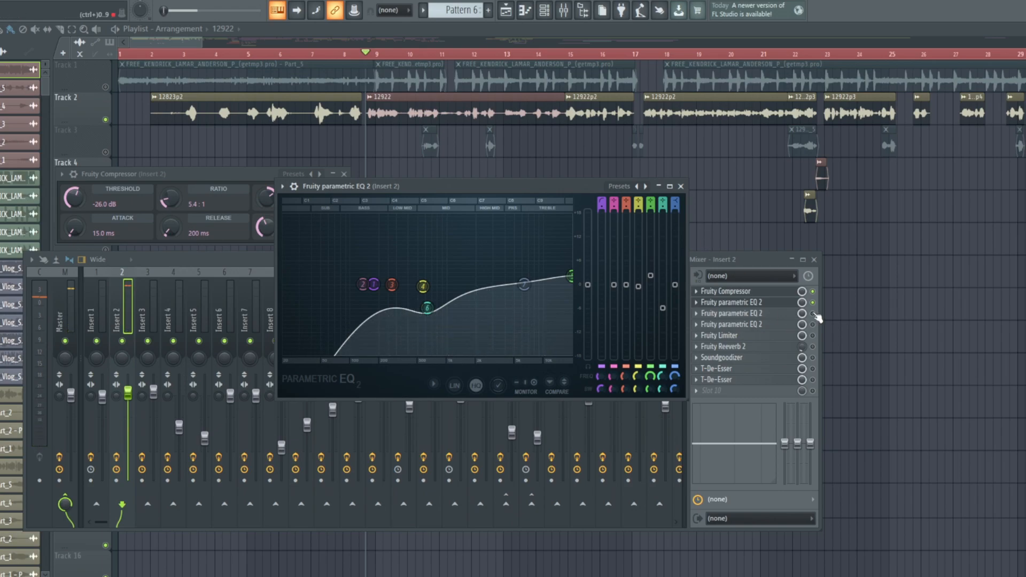
# - Enable the second Parametric EQ 2 on Insert 2 and position its window beside the other plugins
pyautogui.click(812, 315)
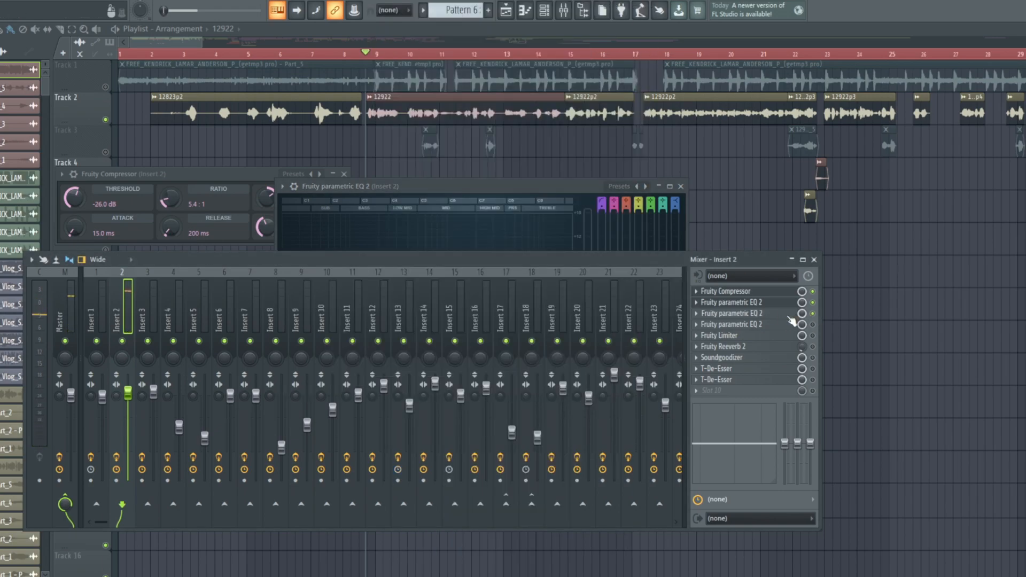
pyautogui.click(788, 321)
pyautogui.click(1025, 29)
pyautogui.moveTo(448, 203); pyautogui.dragTo(598, 209)
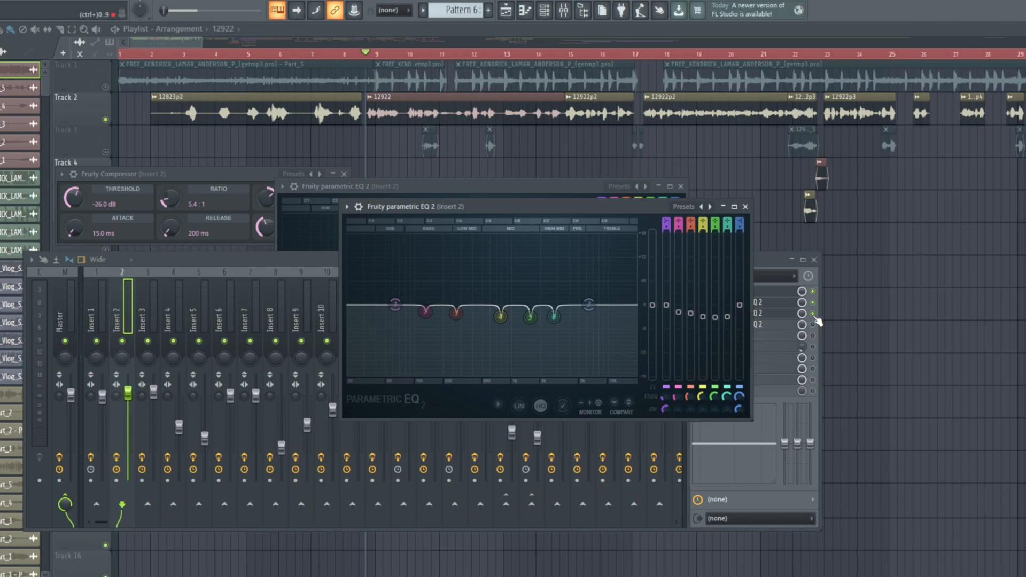
pyautogui.click(768, 314)
pyautogui.click(741, 314)
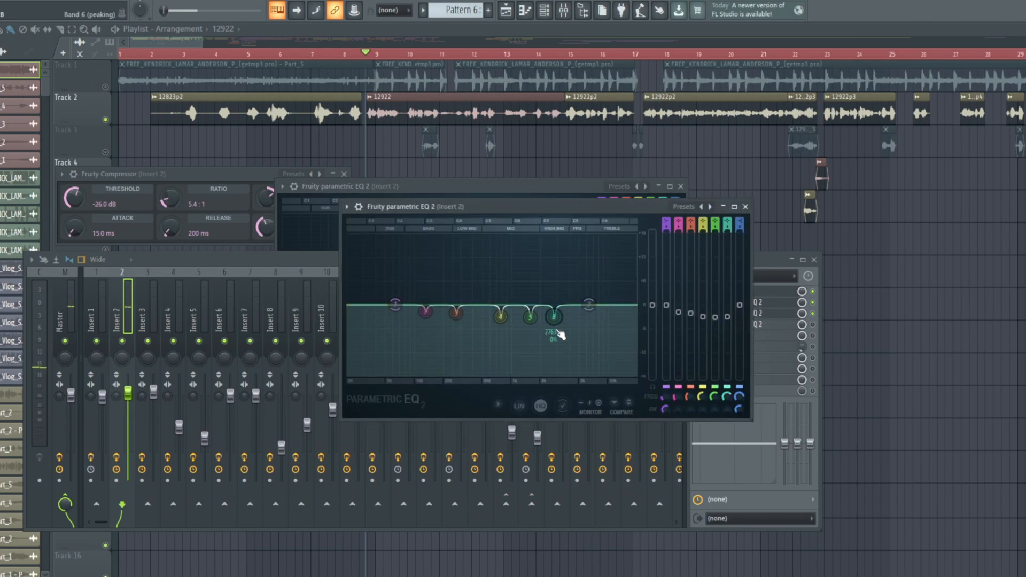
# - Maximize the EQ, sweep bands 3 and 6 as fully boosted narrow peaks, and turn each into a narrow cut at a higher frequency
pyautogui.click(734, 206)
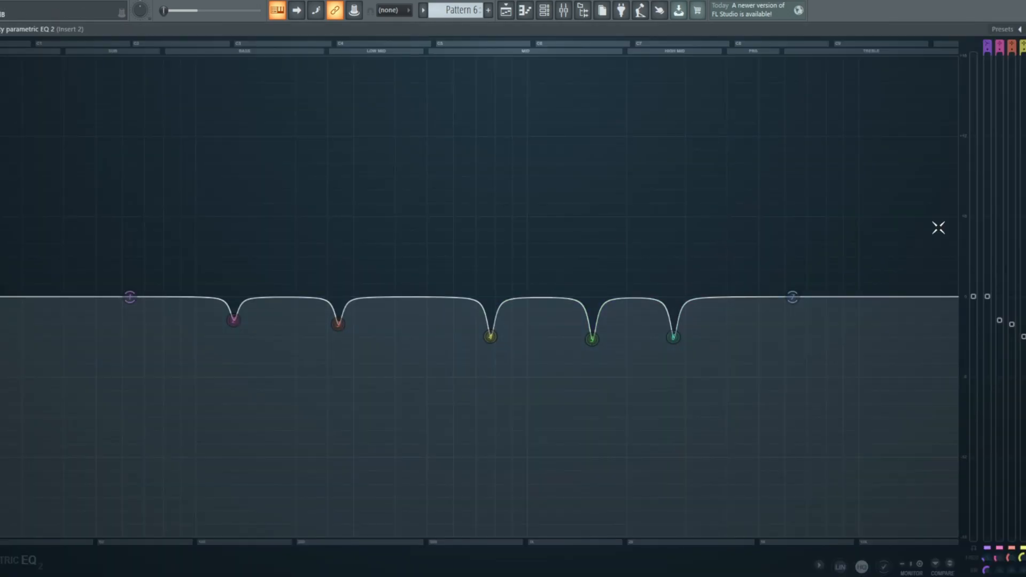
pyautogui.moveTo(1008, 334); pyautogui.dragTo(1012, 56)
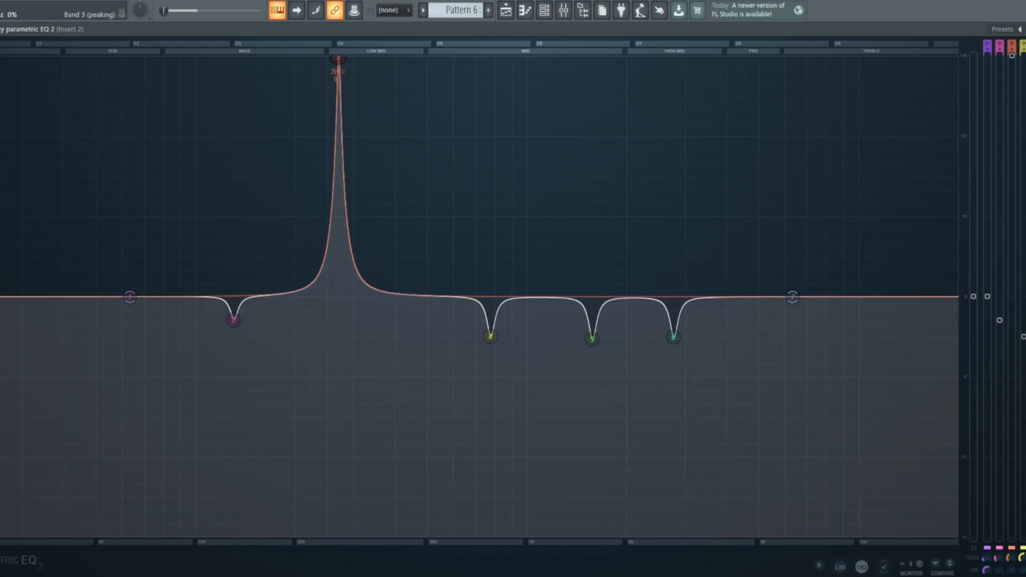
pyautogui.press('space')
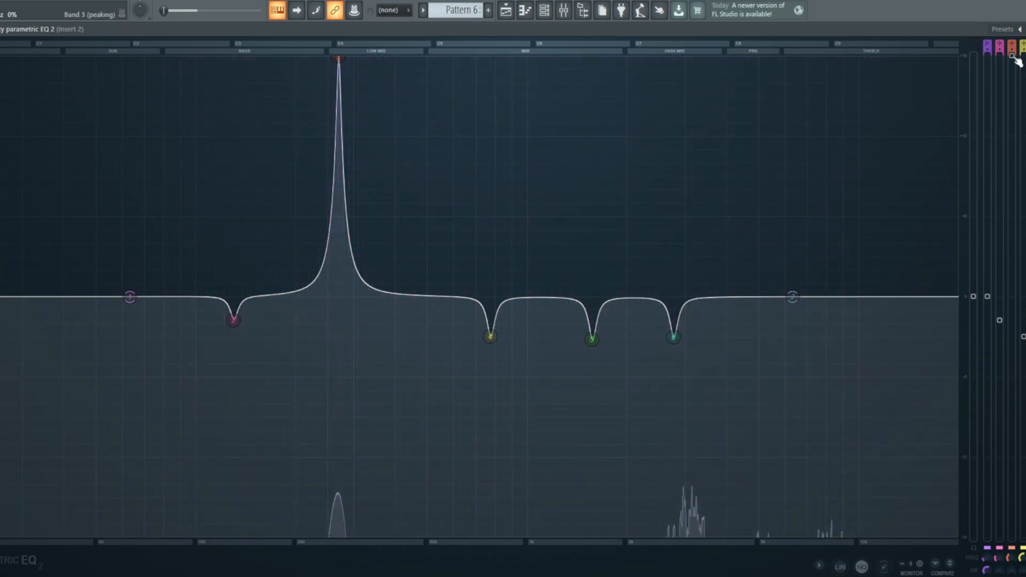
pyautogui.moveTo(339, 62); pyautogui.dragTo(382, 320)
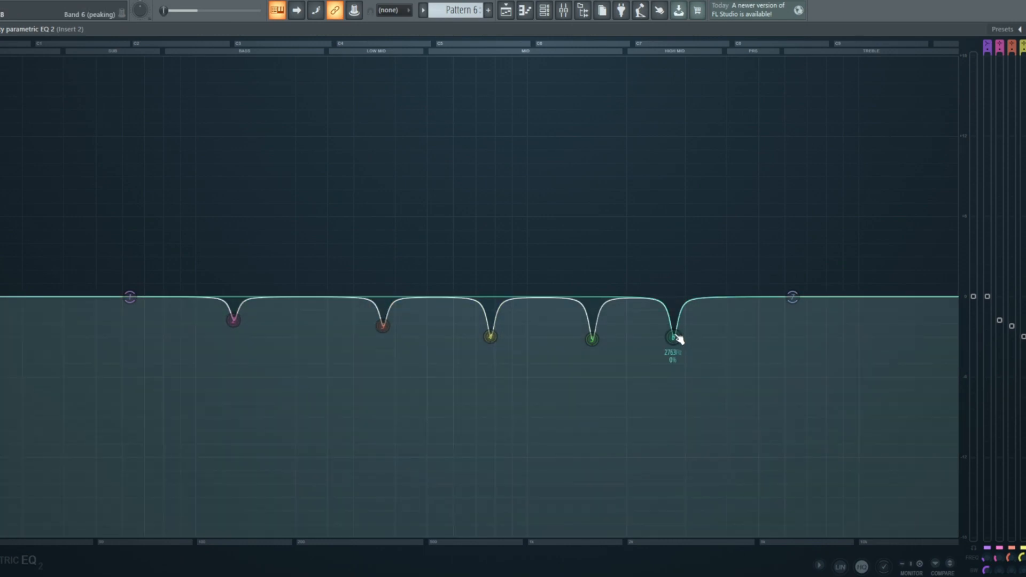
pyautogui.moveTo(673, 337); pyautogui.dragTo(718, 58)
pyautogui.moveTo(719, 58); pyautogui.dragTo(718, 338)
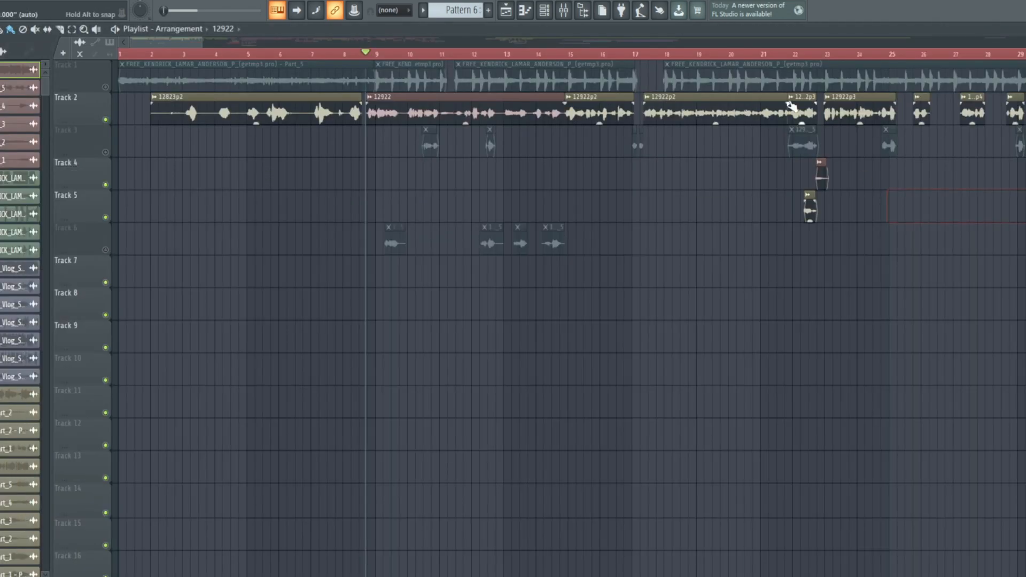
# - Open the Fruity Limiter on Insert 2 from the mixer and load its Noise gate preset
pyautogui.click(563, 10)
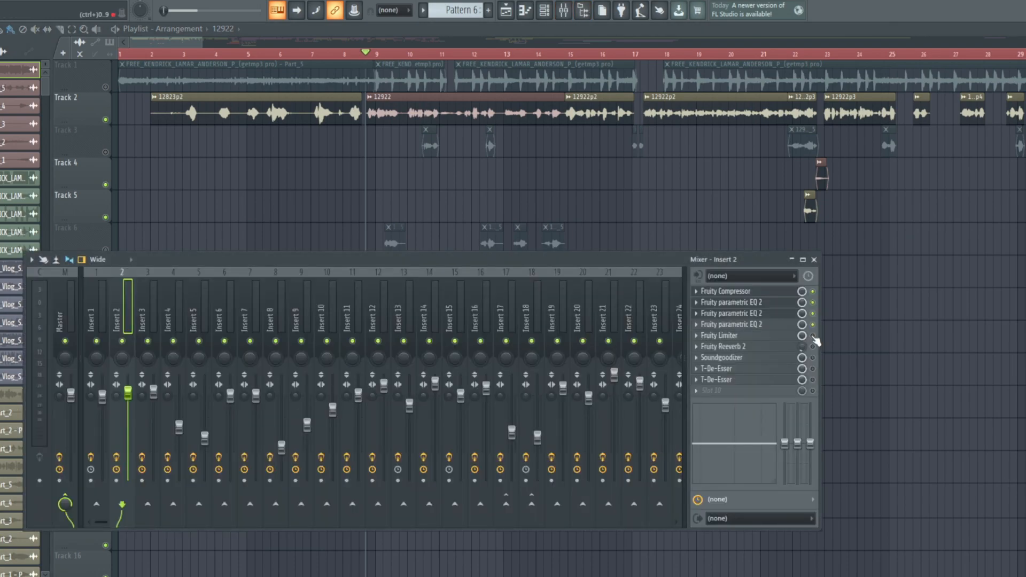
pyautogui.click(767, 335)
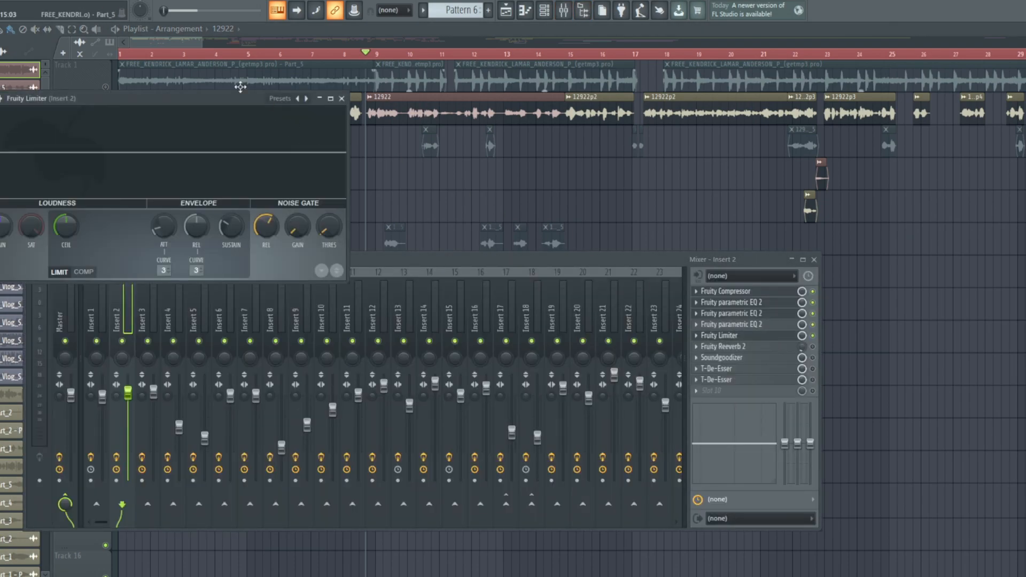
pyautogui.moveTo(240, 94); pyautogui.dragTo(588, 85)
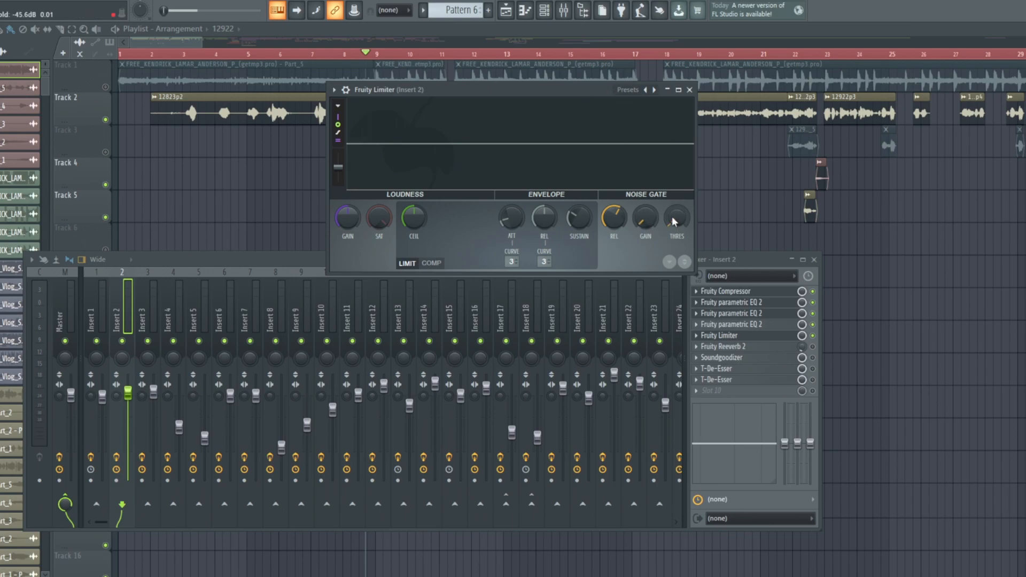
pyautogui.click(628, 91)
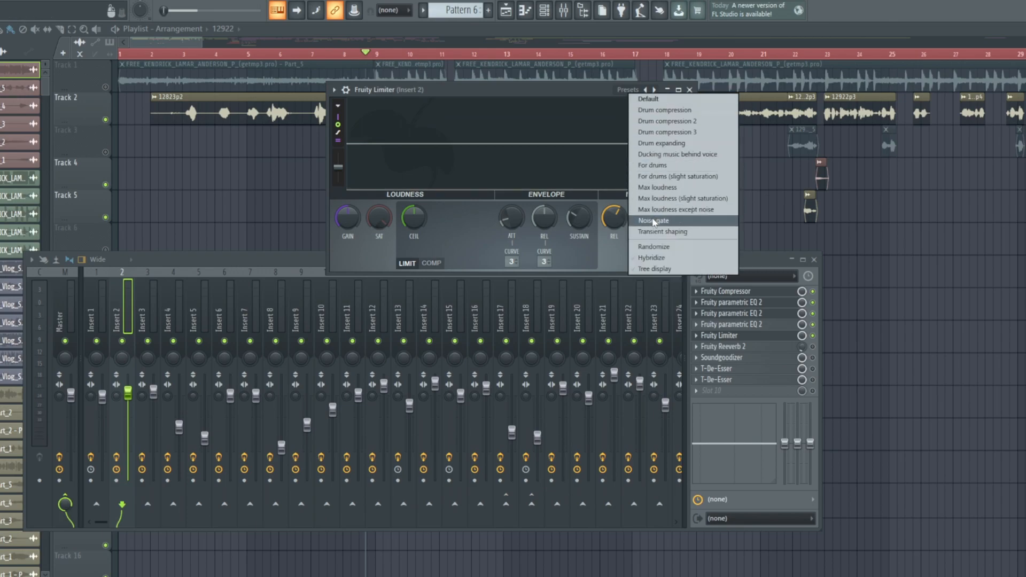
pyautogui.click(670, 221)
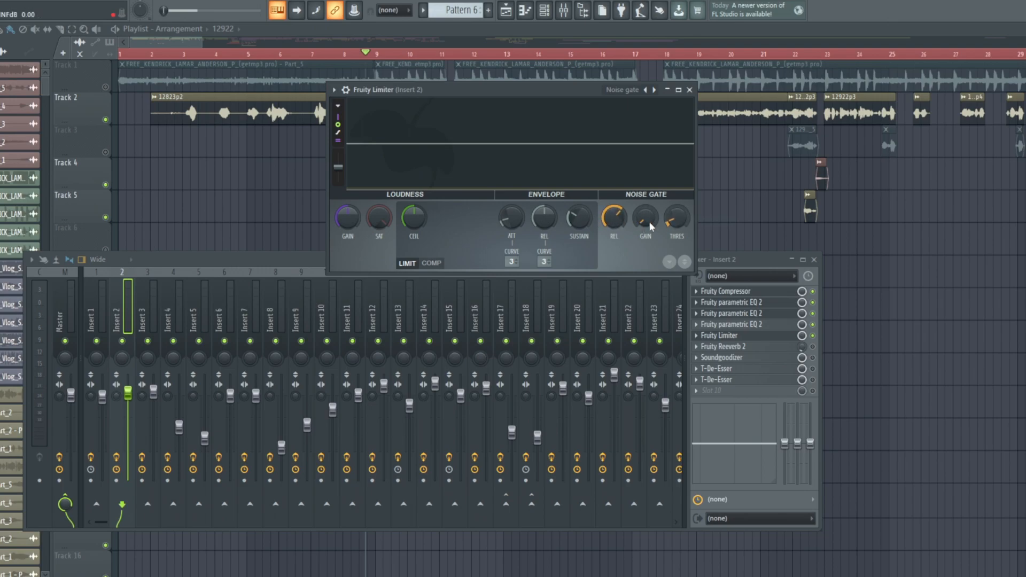
# - Raise the limiter's noise gate threshold to about -3.9 dB while auditioning the vocal
pyautogui.press('space')
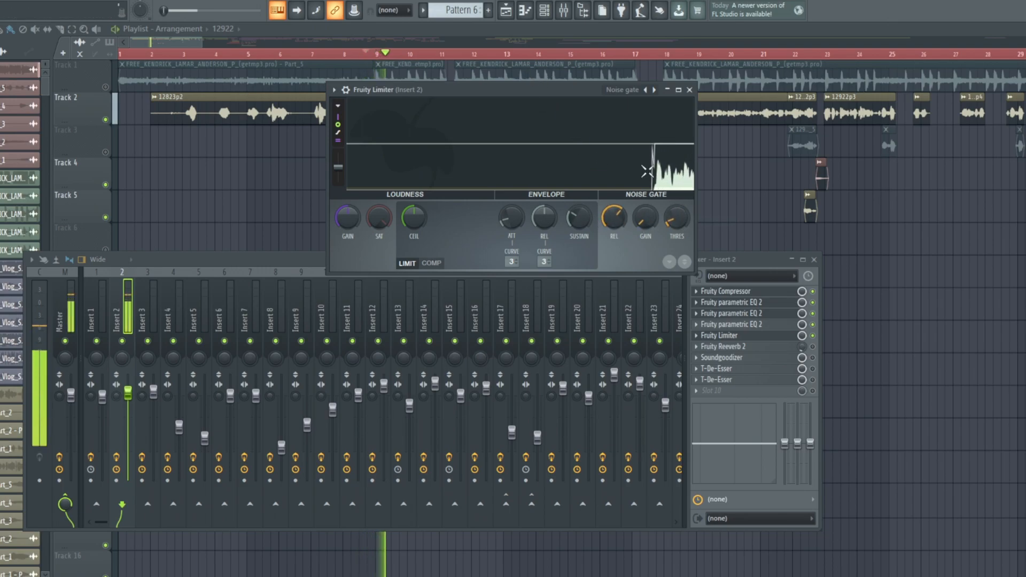
pyautogui.press('space')
pyautogui.moveTo(675, 220); pyautogui.dragTo(675, 203)
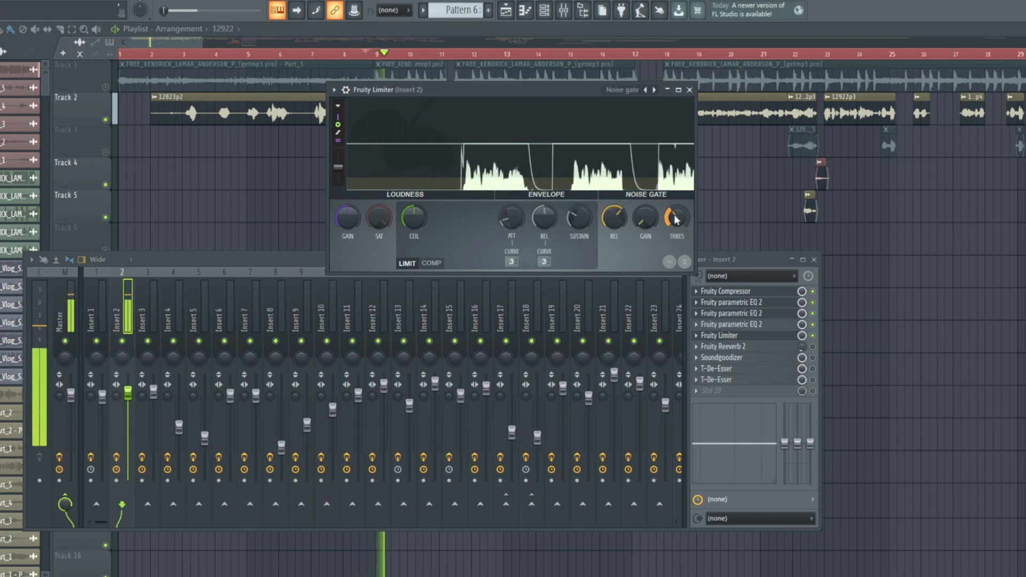
pyautogui.moveTo(675, 219); pyautogui.dragTo(676, 225)
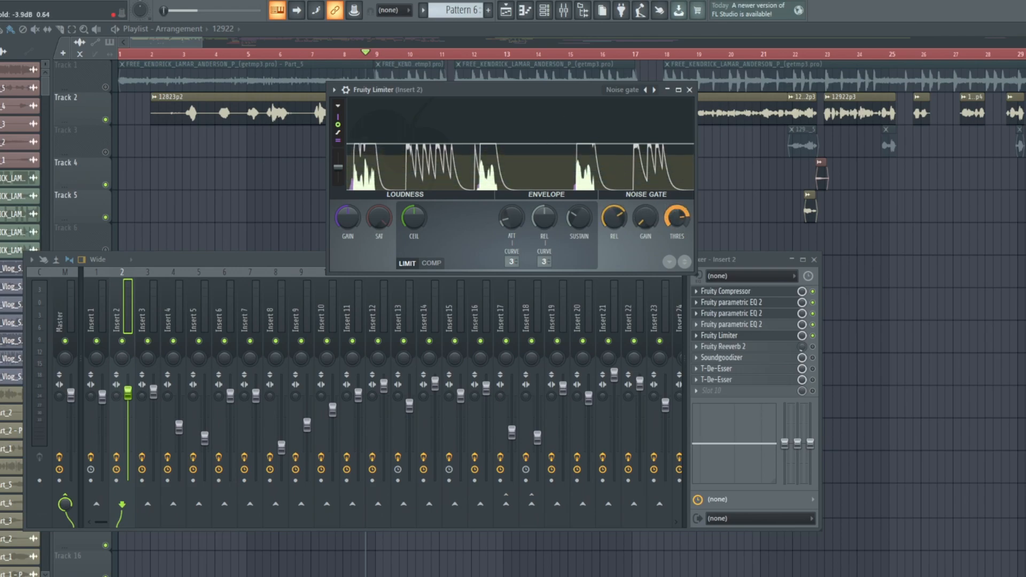
pyautogui.press('space')
pyautogui.press('space')
# - Lower the noise gate threshold to about -39.4 dB while auditioning the vocal
pyautogui.moveTo(673, 216); pyautogui.dragTo(673, 248)
pyautogui.press('space')
pyautogui.press('space')
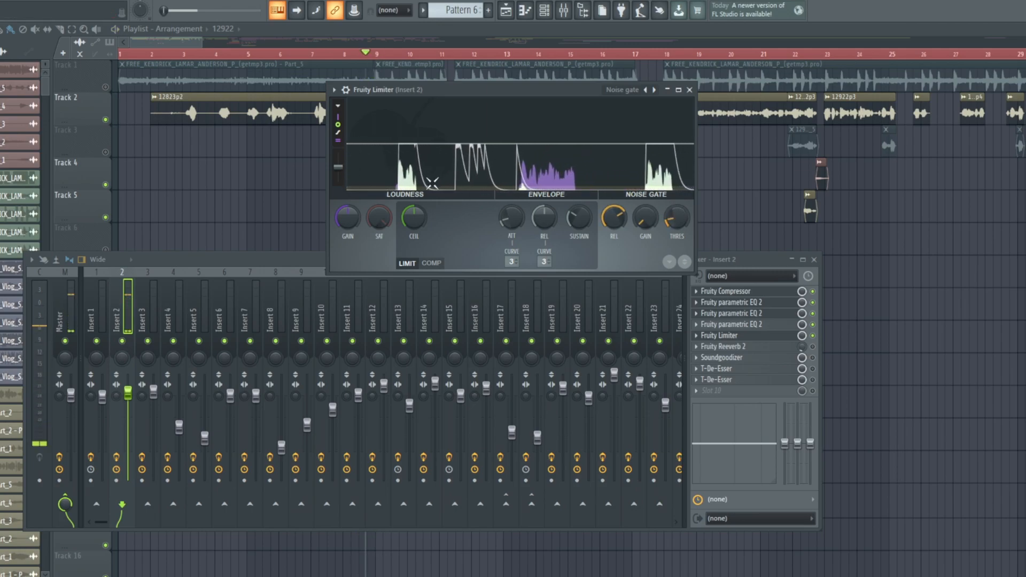
pyautogui.moveTo(676, 219); pyautogui.dragTo(676, 228)
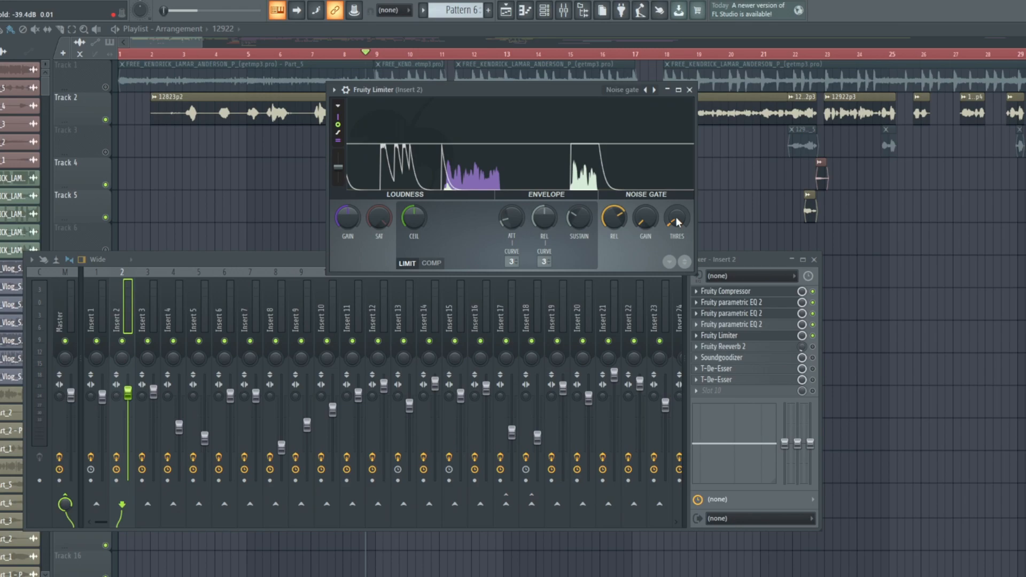
# - Fine-tune the noise gate threshold, toggle the Fruity Limiter on Insert 2 and close its window
pyautogui.moveTo(676, 217); pyautogui.dragTo(676, 220)
pyautogui.doubleClick(813, 336)
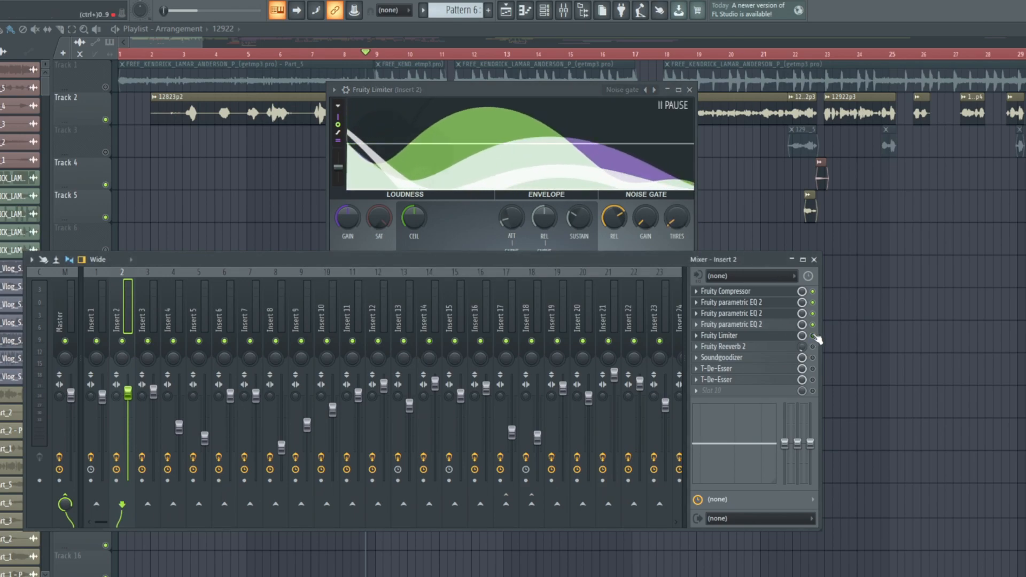
pyautogui.click(689, 90)
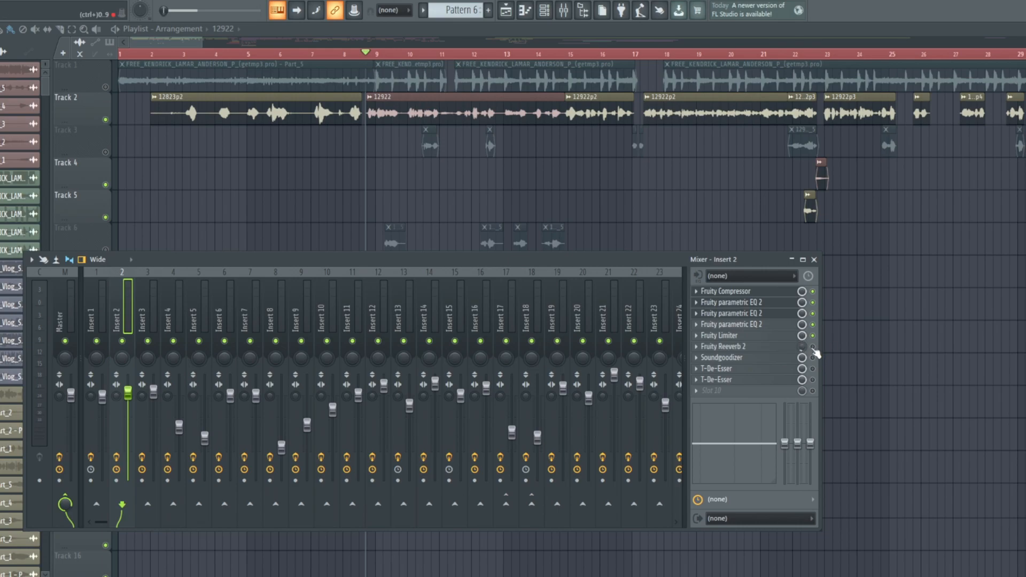
# - Enable and open Fruity Reeverb 2 on Insert 2, place its window above the mixer, and audition the vocal
pyautogui.click(799, 348)
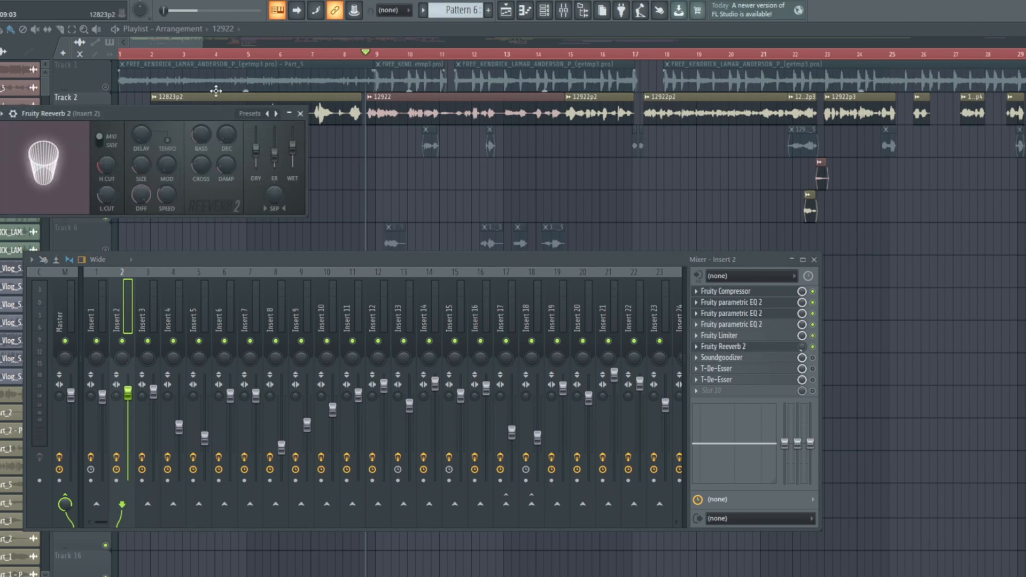
pyautogui.moveTo(226, 125); pyautogui.dragTo(534, 149)
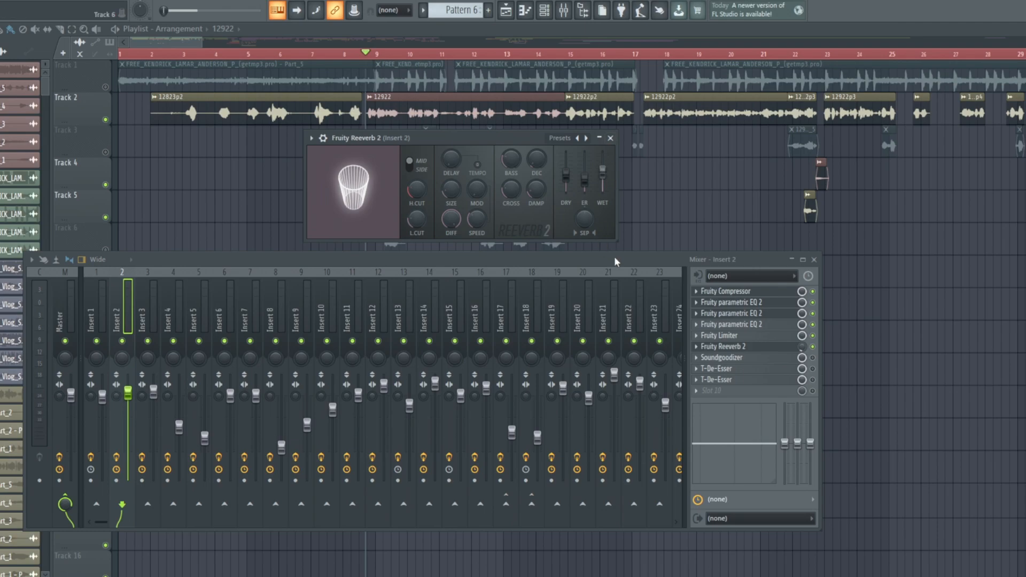
pyautogui.press('space')
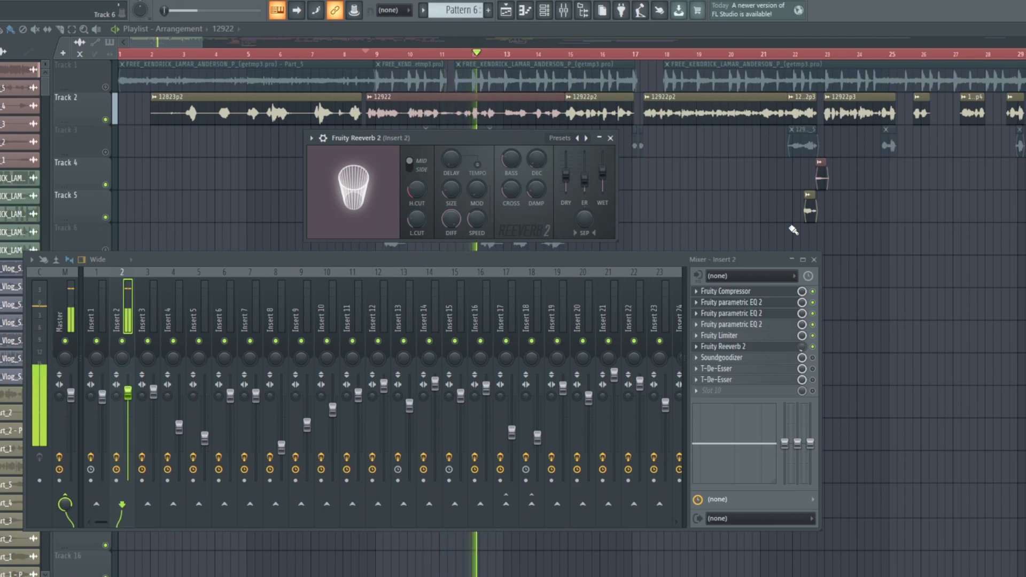
pyautogui.press('space')
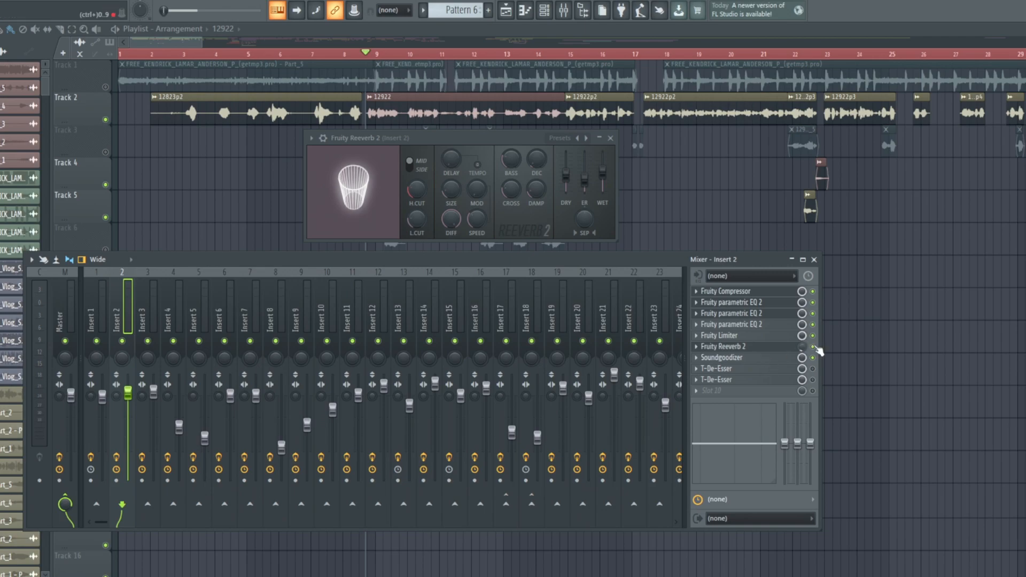
# - Toggle the effects ahead of Soundgoodizer, open that plugin and lower its amount to near minimum while auditioning the vocal
pyautogui.click(812, 313)
pyautogui.click(812, 303)
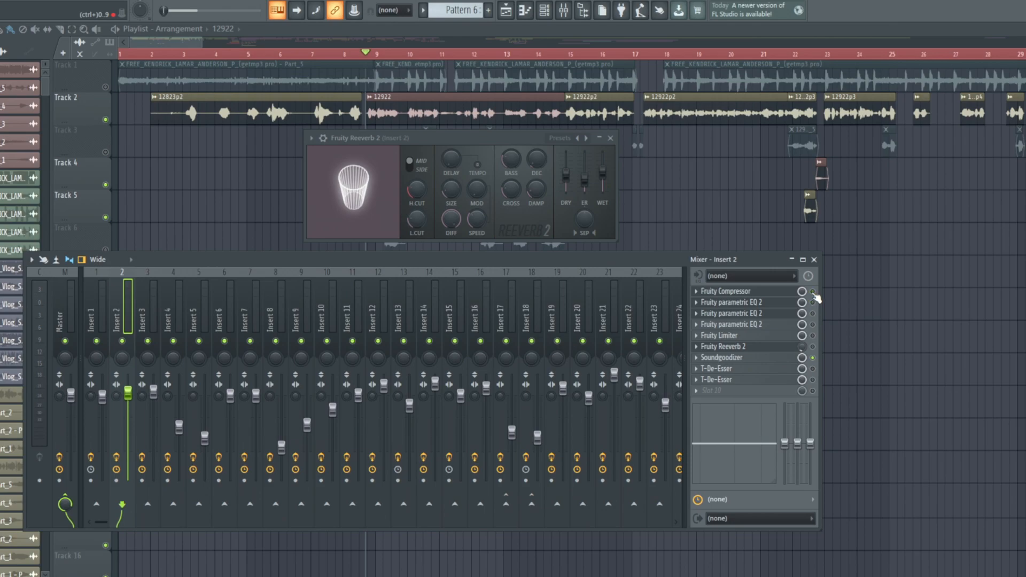
pyautogui.click(741, 359)
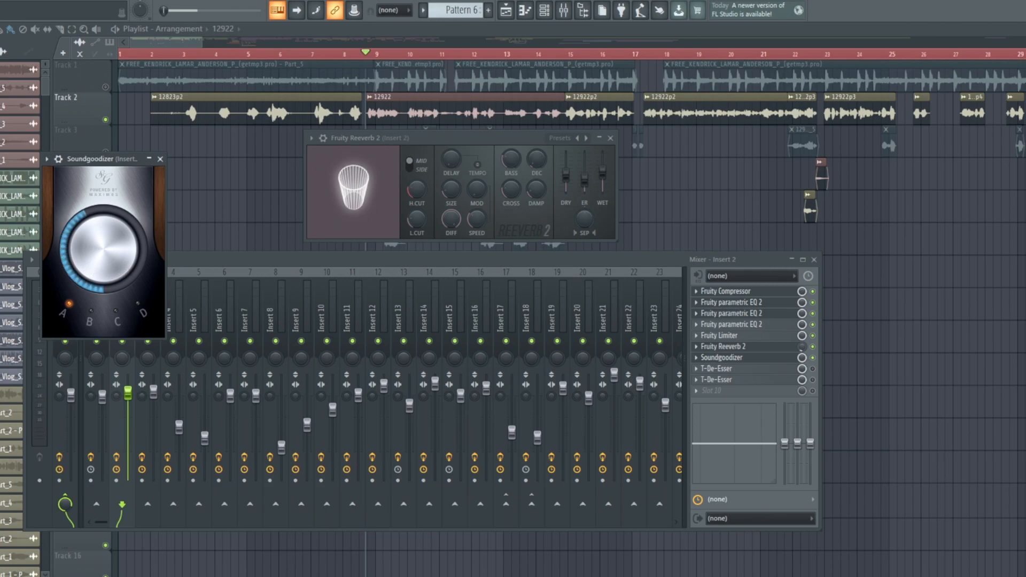
pyautogui.press('space')
pyautogui.press('space')
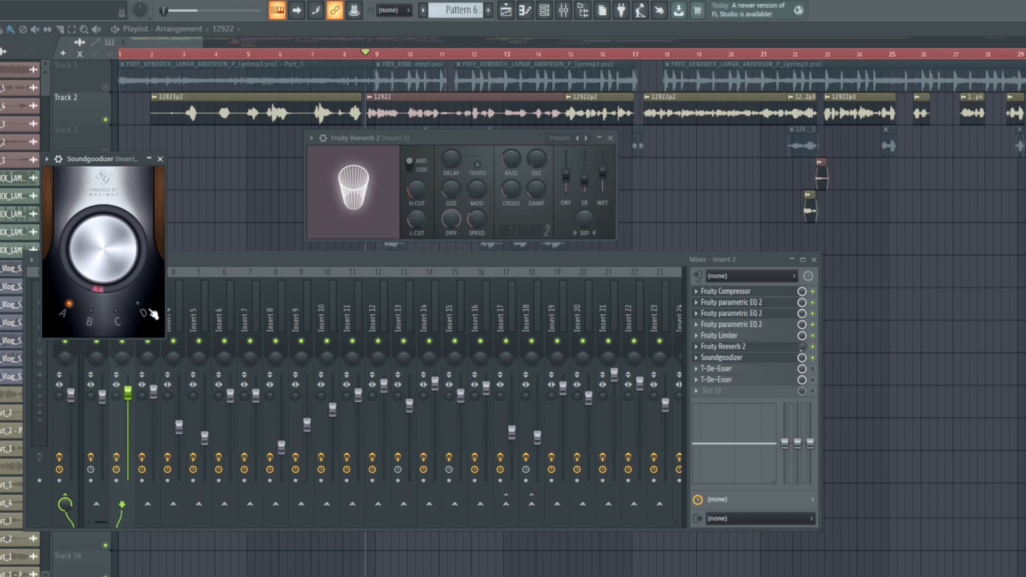
# - Audition Soundgoodizer's modes B and D on the vocal, reselect mode A and close the plugin
pyautogui.click(97, 313)
pyautogui.click(73, 311)
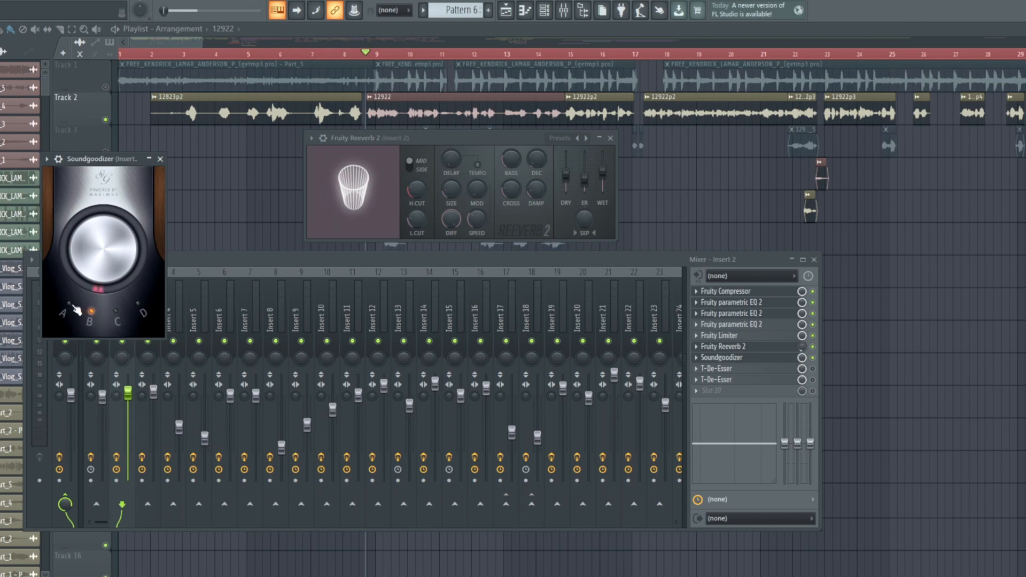
pyautogui.click(93, 315)
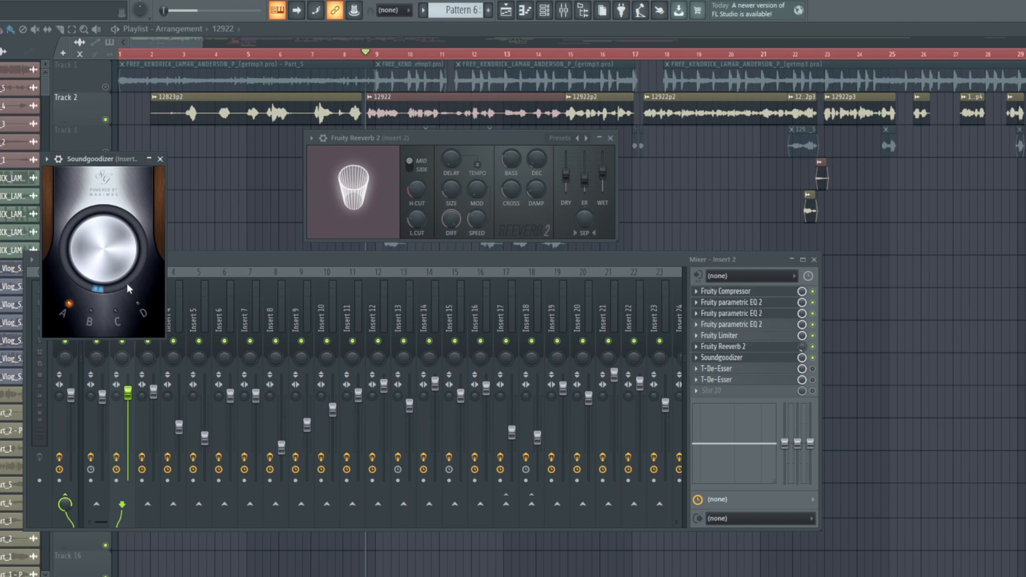
pyautogui.press('space')
pyautogui.click(139, 305)
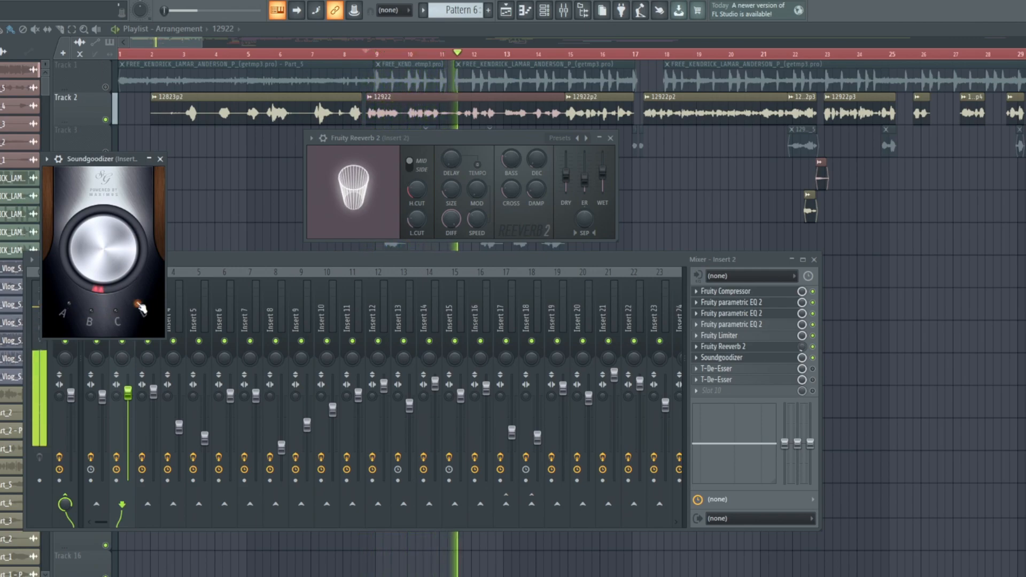
pyautogui.press('space')
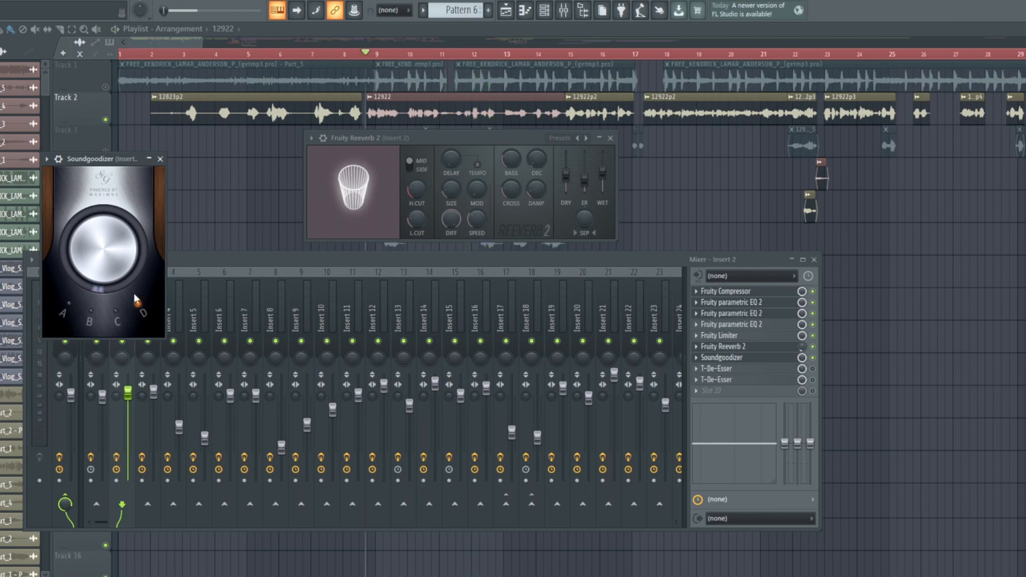
pyautogui.click(69, 302)
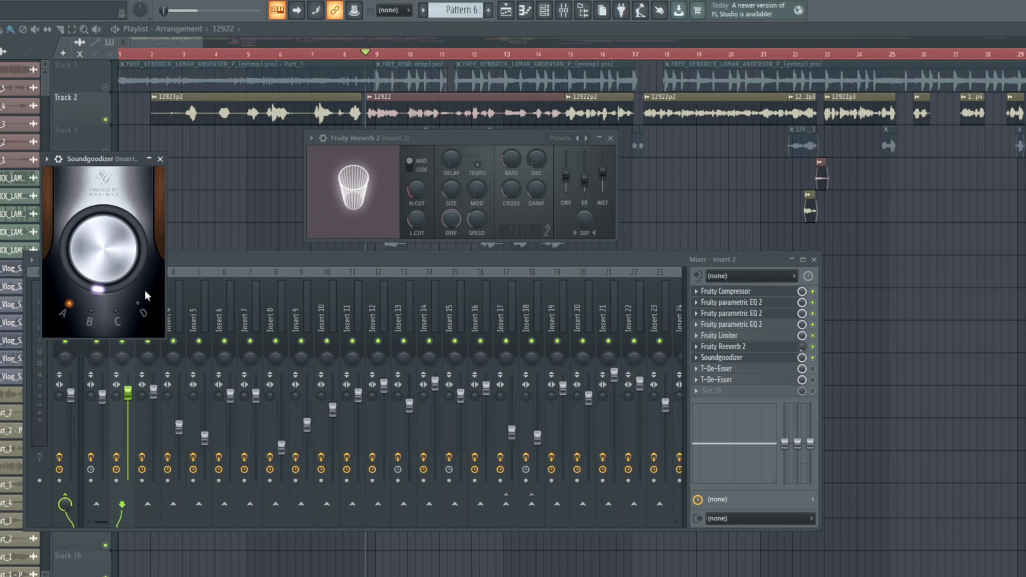
pyautogui.click(160, 159)
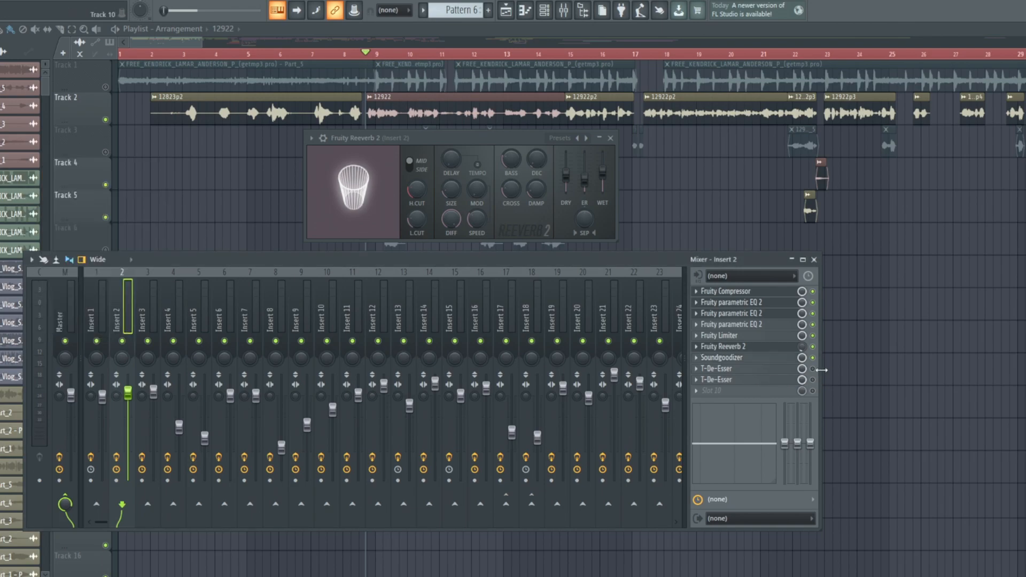
# - Open the first T-De-Esser on Insert 2, try the High, Mid-hi and Low-hi frequency ranges, and settle on Hi-end
pyautogui.click(713, 369)
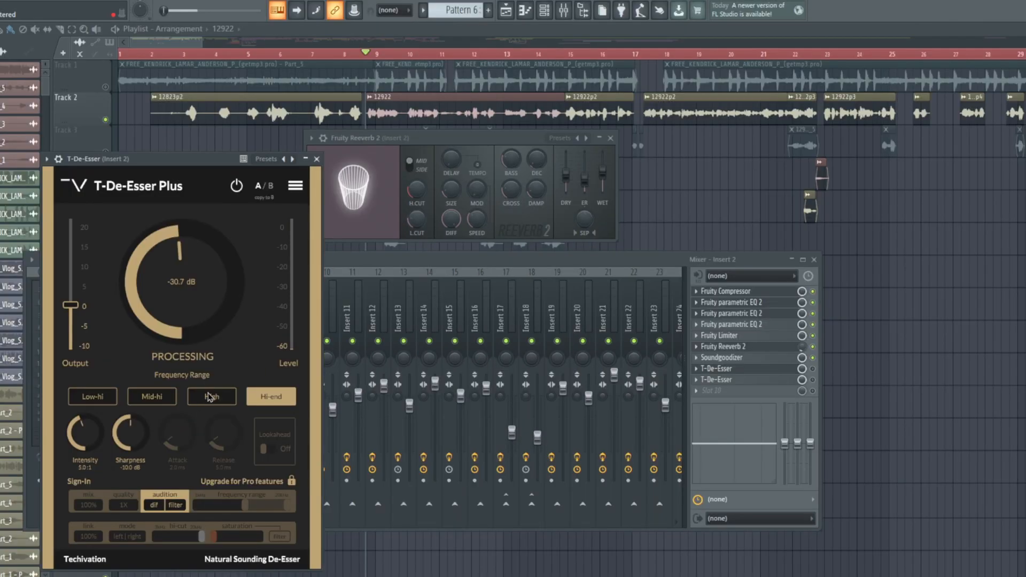
pyautogui.click(211, 398)
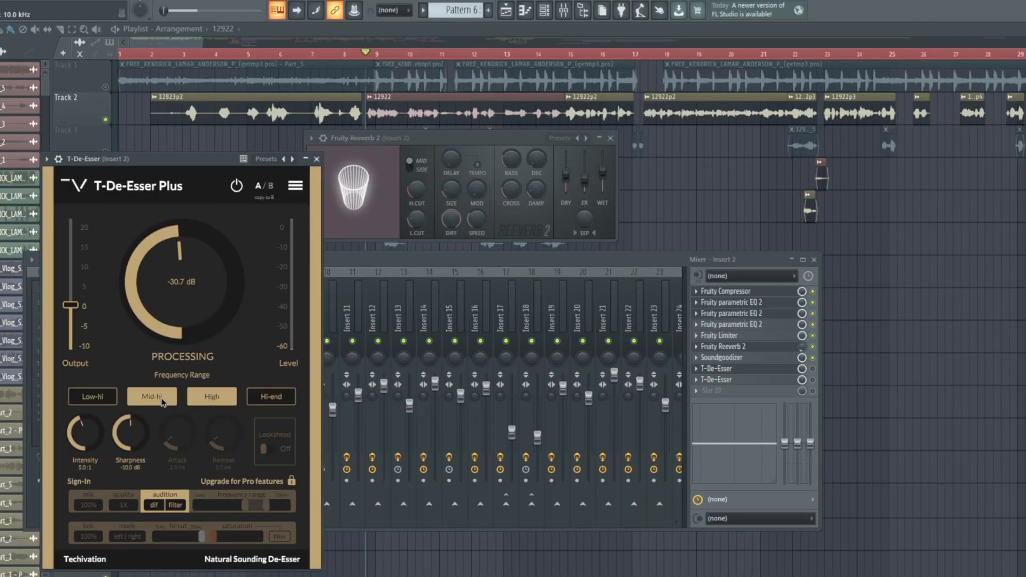
pyautogui.click(154, 397)
pyautogui.click(93, 397)
pyautogui.click(277, 398)
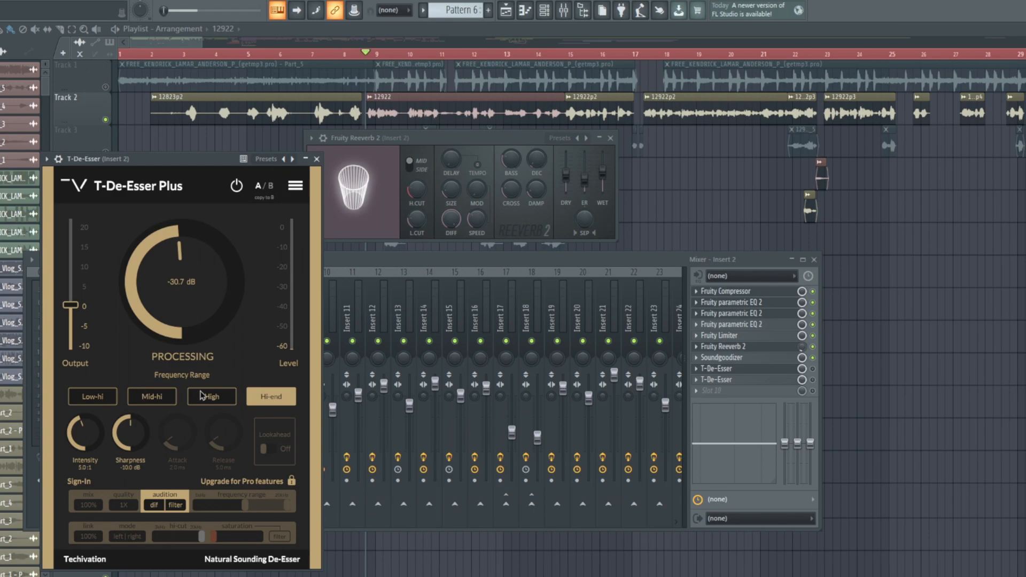
pyautogui.click(213, 406)
pyautogui.click(220, 399)
pyautogui.click(271, 397)
pyautogui.click(233, 399)
pyautogui.click(253, 401)
pyautogui.click(235, 400)
pyautogui.click(281, 396)
# - Enable the first T-De-Esser, set its processing to about -30.4 dB and close it
pyautogui.click(756, 369)
pyautogui.click(756, 370)
pyautogui.click(812, 369)
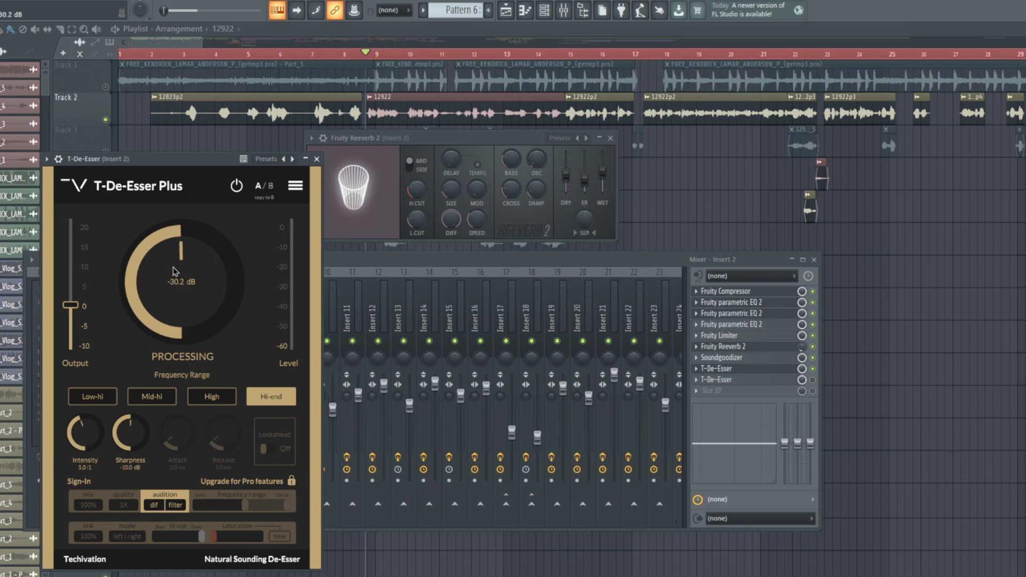
pyautogui.moveTo(172, 271); pyautogui.dragTo(171, 277)
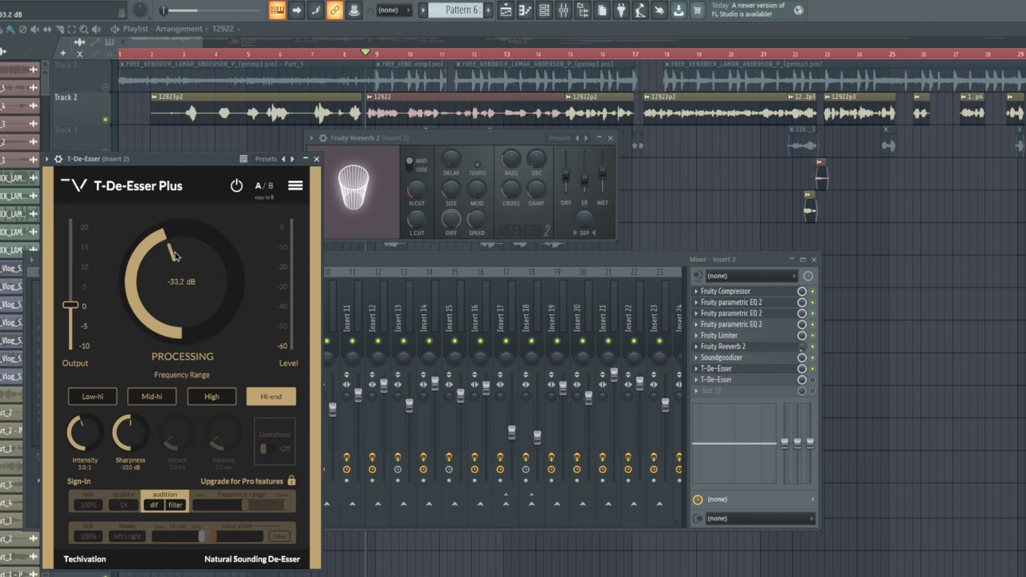
pyautogui.moveTo(176, 254); pyautogui.dragTo(178, 246)
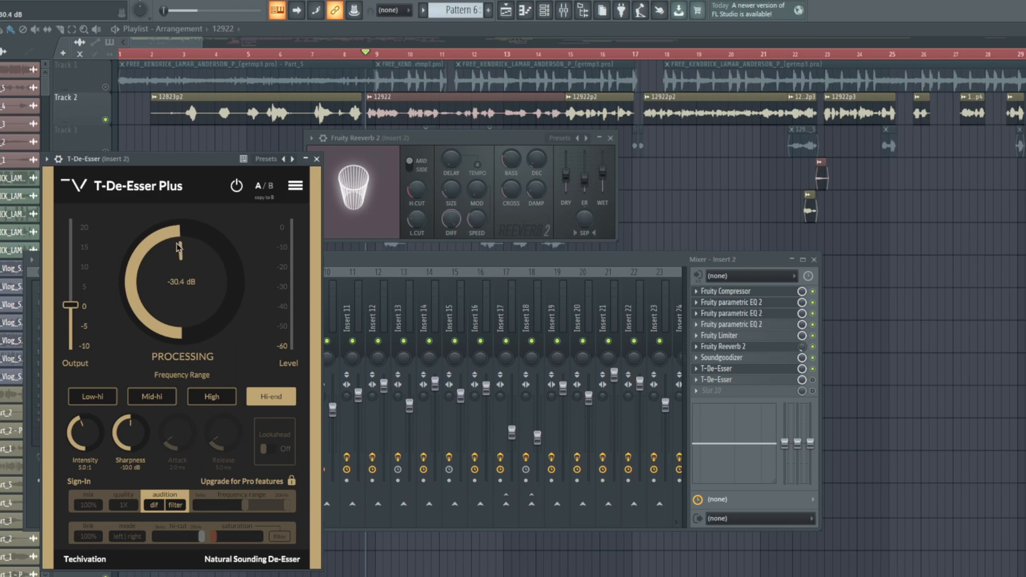
pyautogui.click(317, 159)
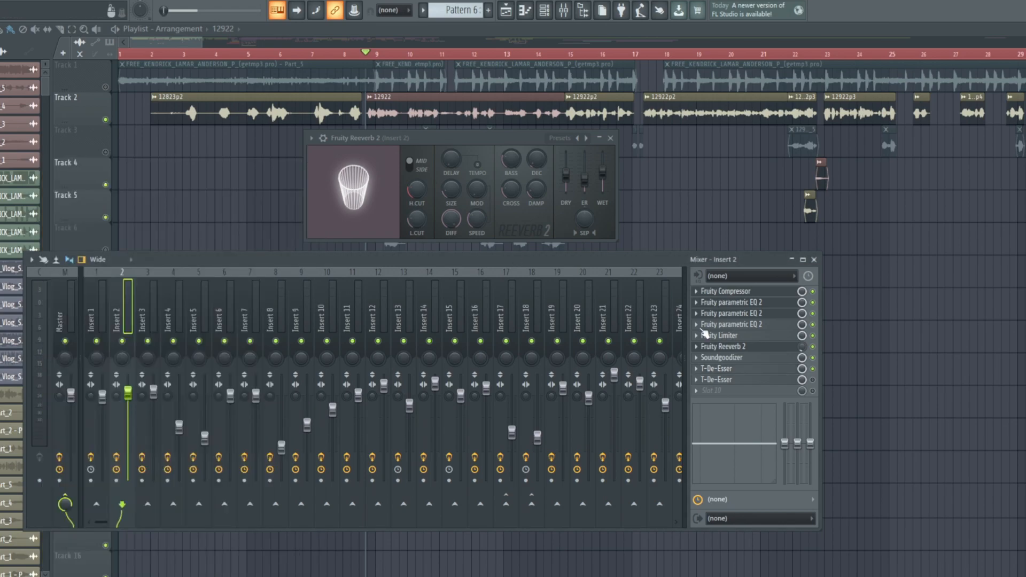
# - Open the second T-De-Esser on Insert 2, inspect its frequency range and processing settings, and close it
pyautogui.click(744, 380)
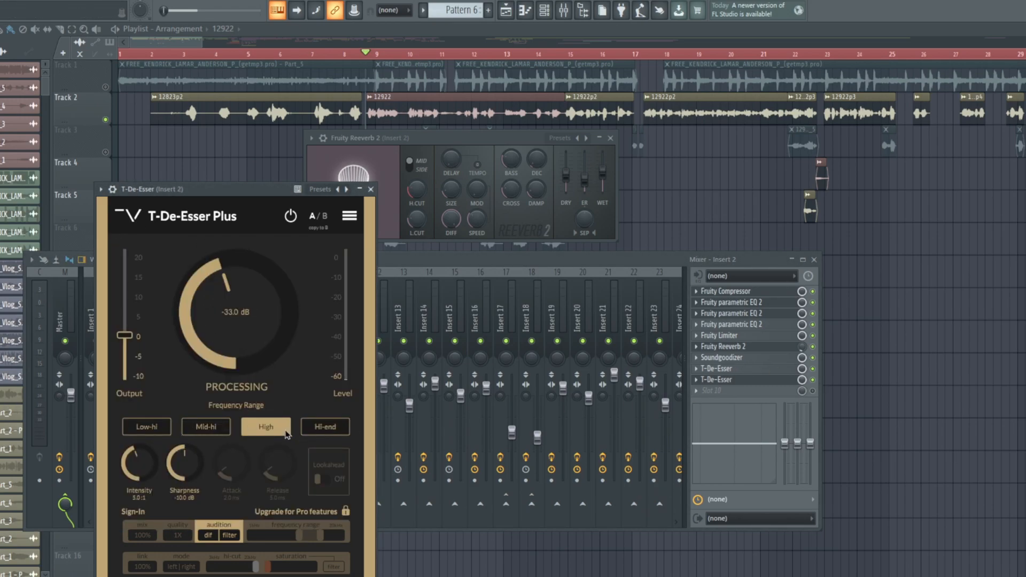
pyautogui.scroll(-4, 237, 306)
pyautogui.scroll(4, 249, 302)
pyautogui.click(371, 190)
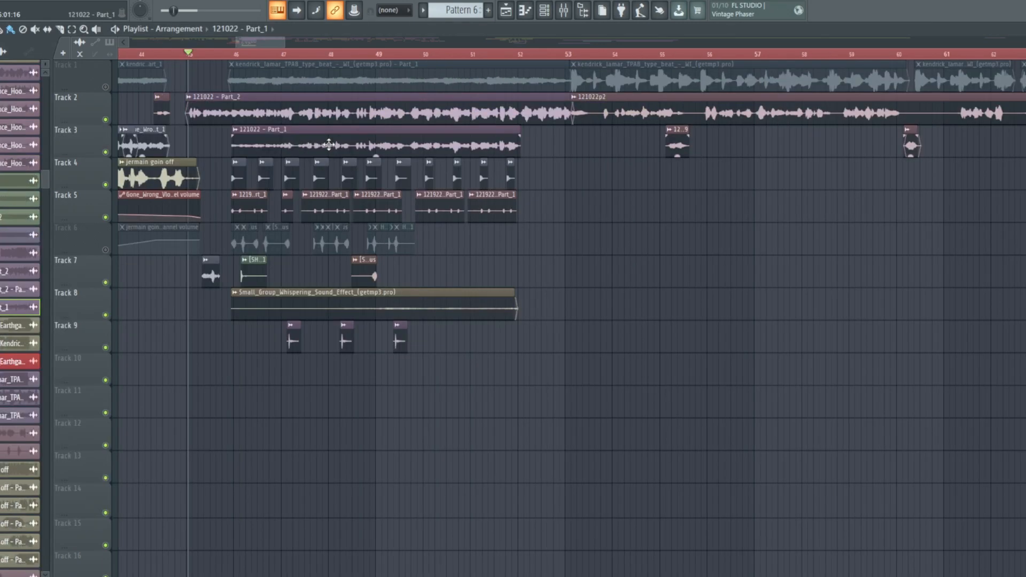
# - Play back the 121022 - Part_1 clip on Track 3 and inspect its time-stretching pitch in the clip settings
pyautogui.doubleClick(421, 138)
pyautogui.click(365, 179)
pyautogui.press('space')
pyautogui.doubleClick(365, 134)
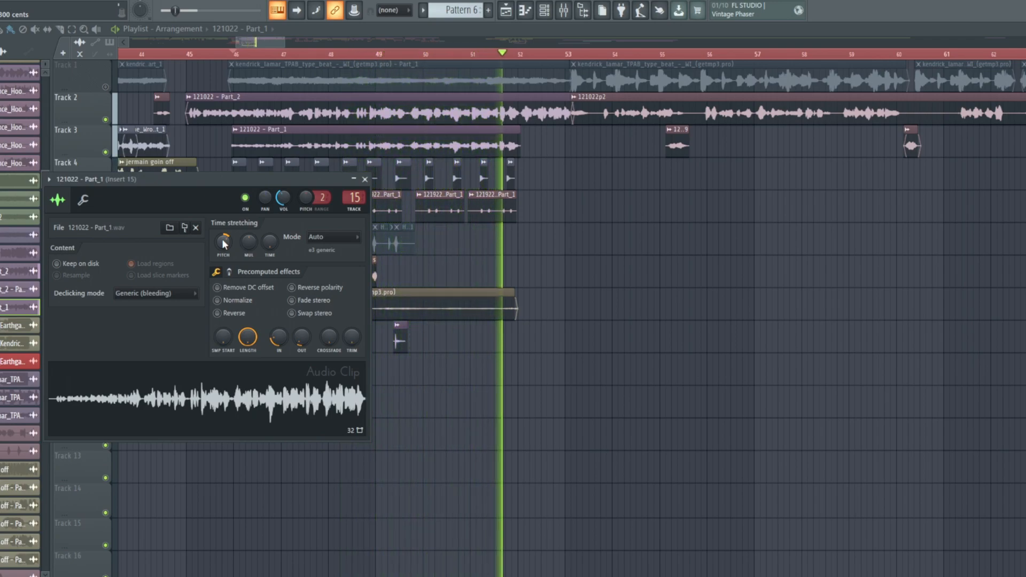
pyautogui.press('space')
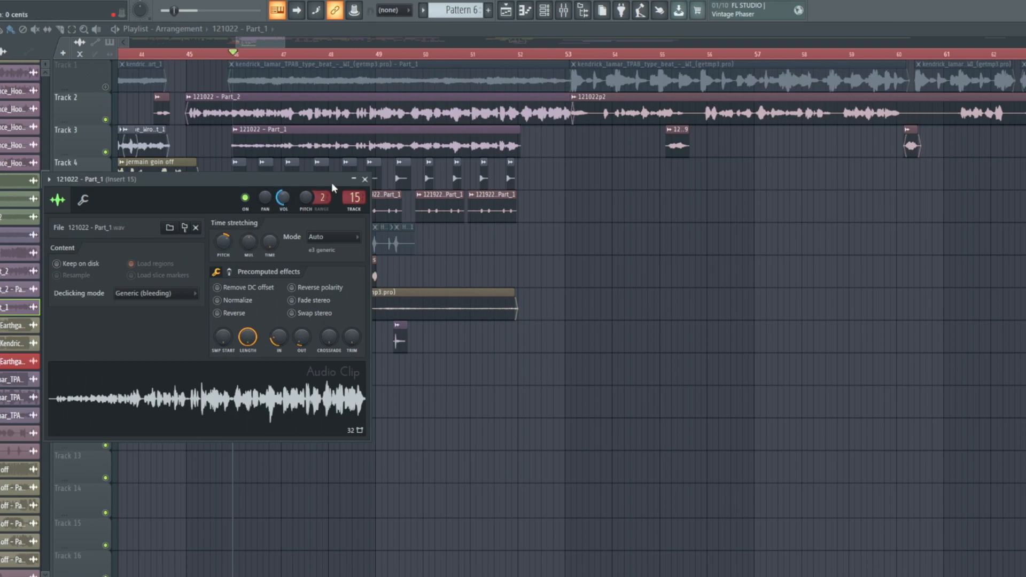
pyautogui.click(365, 179)
# - Adjust the right-channel delay of the Fruity Stereo Shaper on mixer Insert 15, and close the plugin and mixer
pyautogui.click(572, 16)
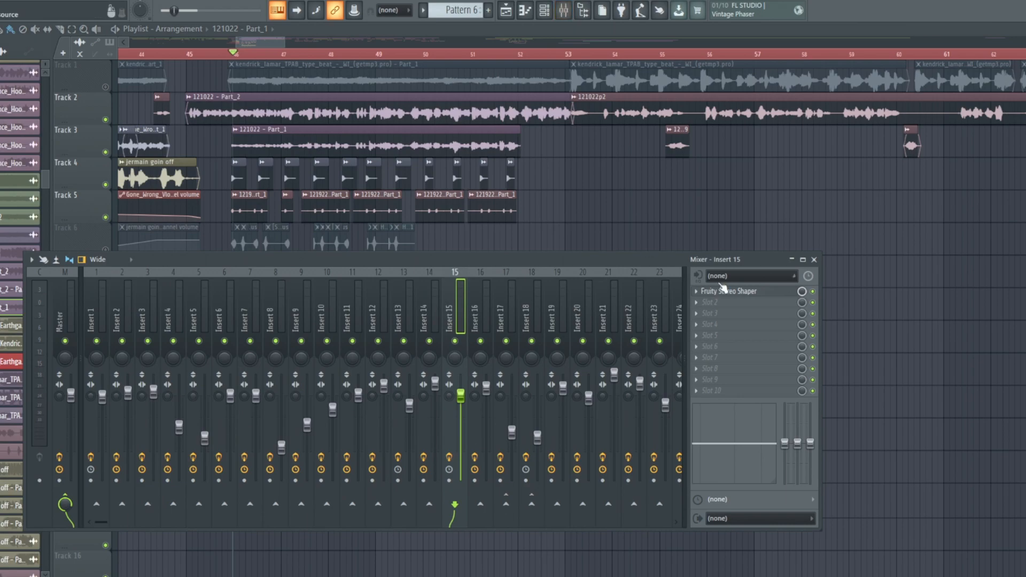
pyautogui.click(734, 294)
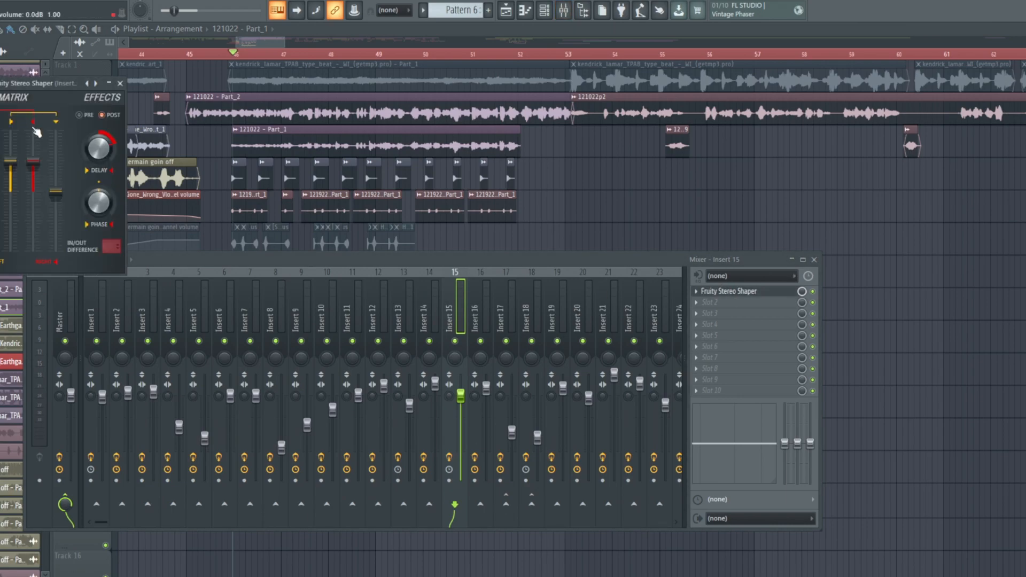
pyautogui.moveTo(46, 85); pyautogui.dragTo(726, 260)
pyautogui.moveTo(779, 323); pyautogui.dragTo(780, 337)
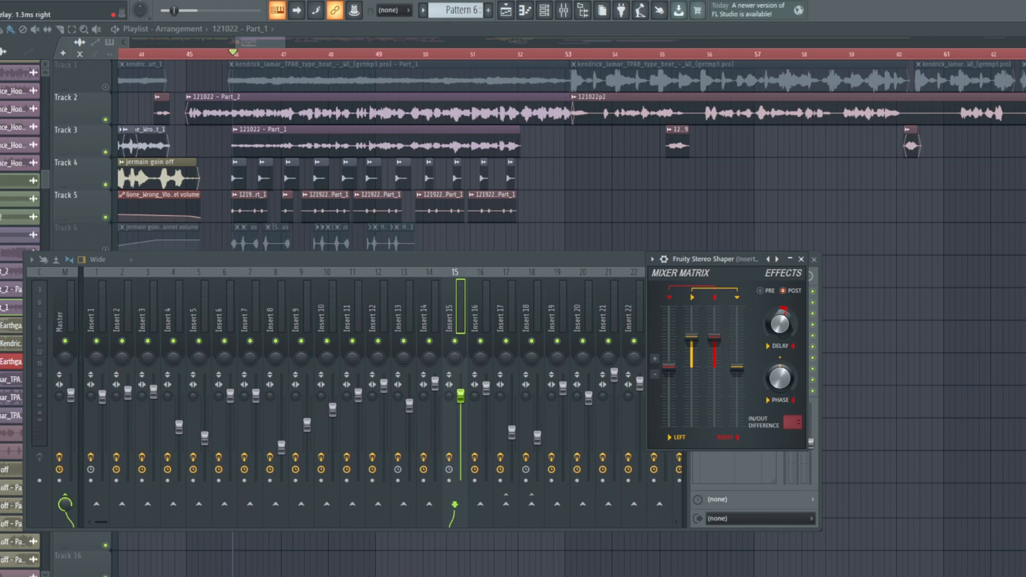
pyautogui.moveTo(779, 323); pyautogui.dragTo(779, 319)
pyautogui.click(801, 259)
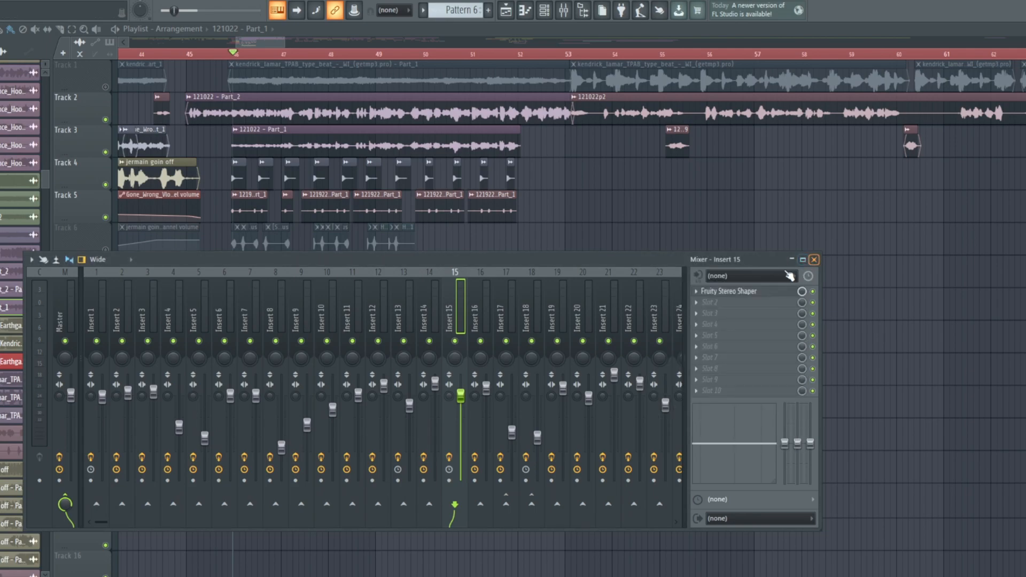
pyautogui.click(814, 260)
# - Mute Track 2 and audition the remaining vocal layers in the playlist from about bar 46
pyautogui.moveTo(282, 39); pyautogui.dragTo(306, 39)
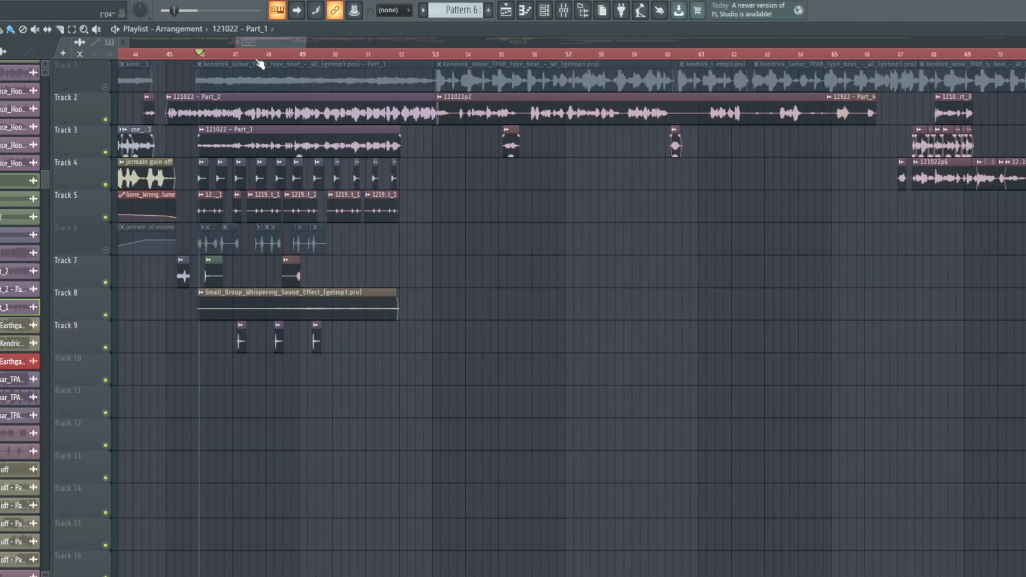
pyautogui.click(105, 120)
pyautogui.press('space')
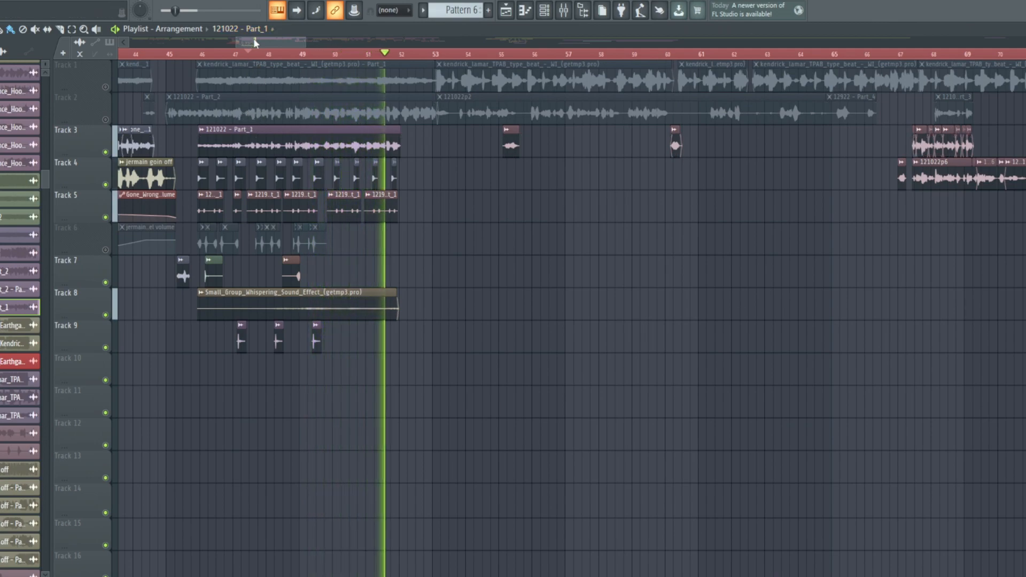
pyautogui.press('space')
# - Audition the layered vocals on Tracks 3 and 4 from about bar 67 and open the 121022p6 clip's settings
pyautogui.moveTo(255, 42); pyautogui.dragTo(302, 47)
pyautogui.click(286, 53)
pyautogui.press('space')
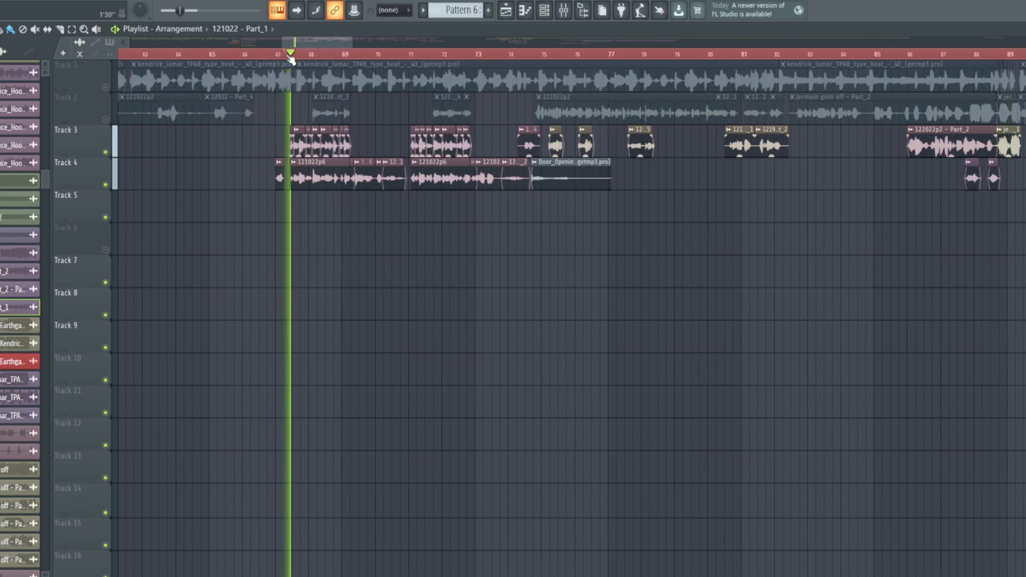
pyautogui.moveTo(351, 42); pyautogui.dragTo(306, 40)
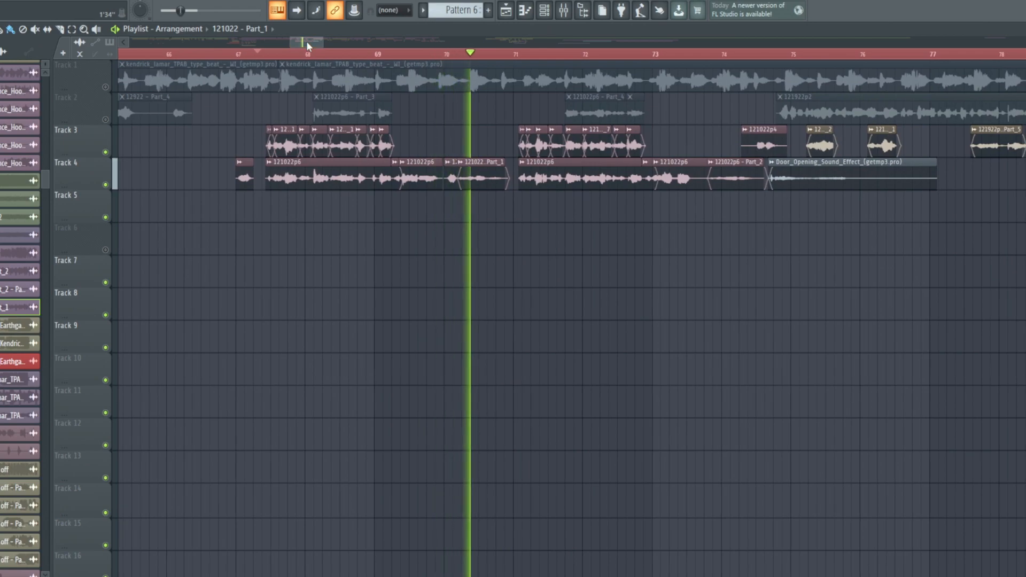
pyautogui.press('space')
pyautogui.click(267, 53)
pyautogui.doubleClick(332, 161)
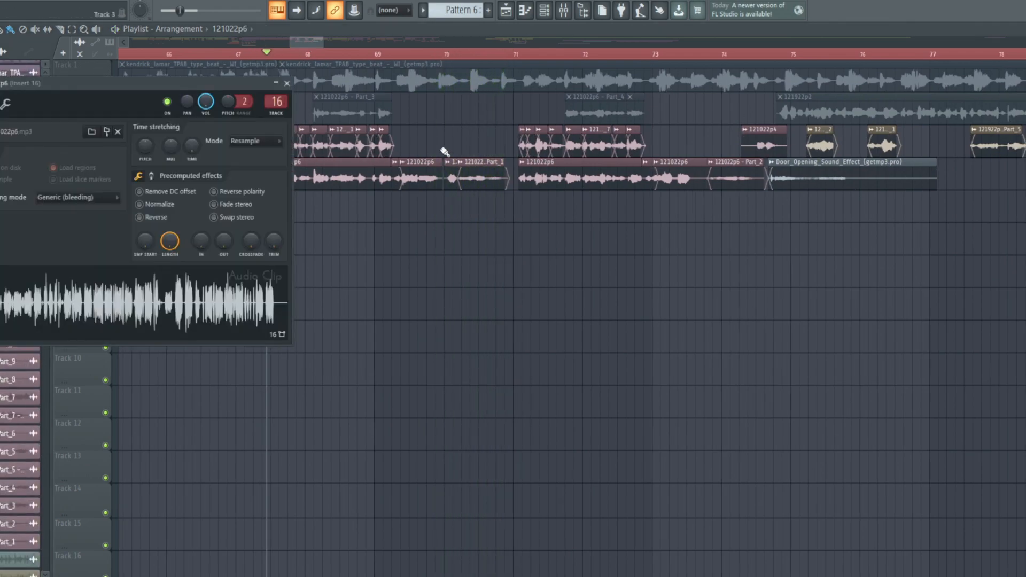
# - Inspect the Supercharger and the third Fruity parametric EQ 2 on mixer Insert 16, and close the 121022p6 clip settings
pyautogui.click(563, 10)
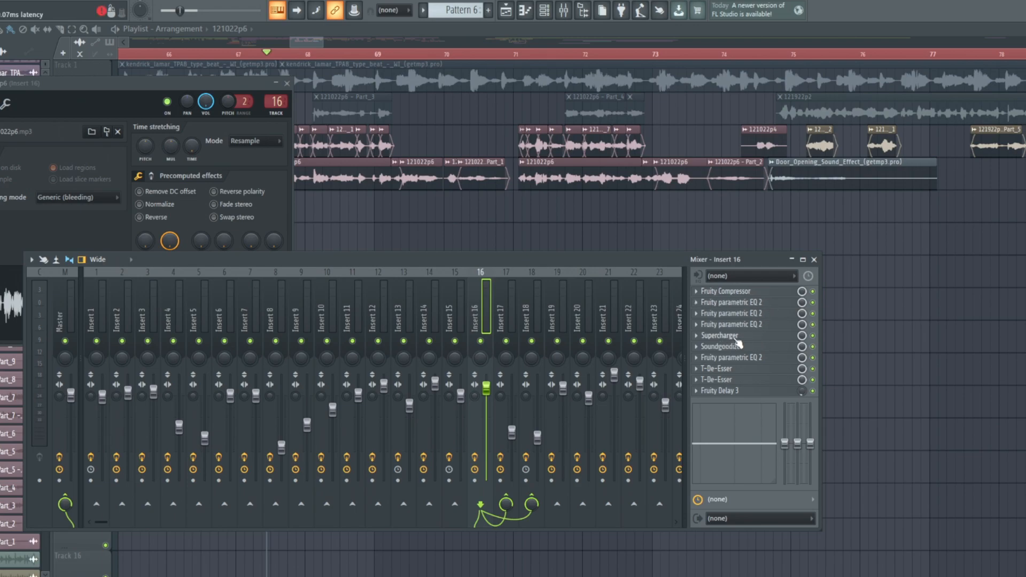
pyautogui.click(736, 335)
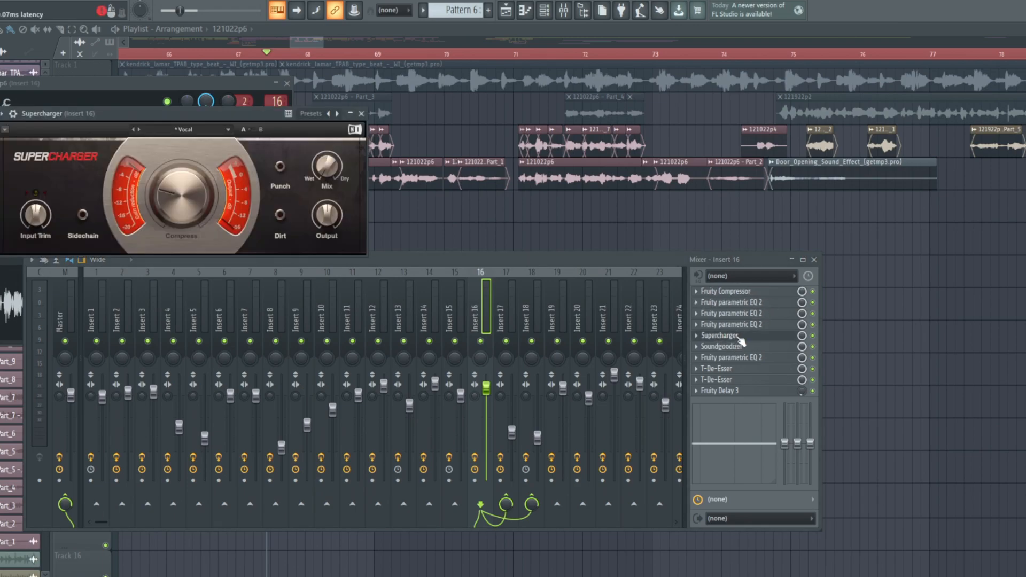
pyautogui.click(362, 114)
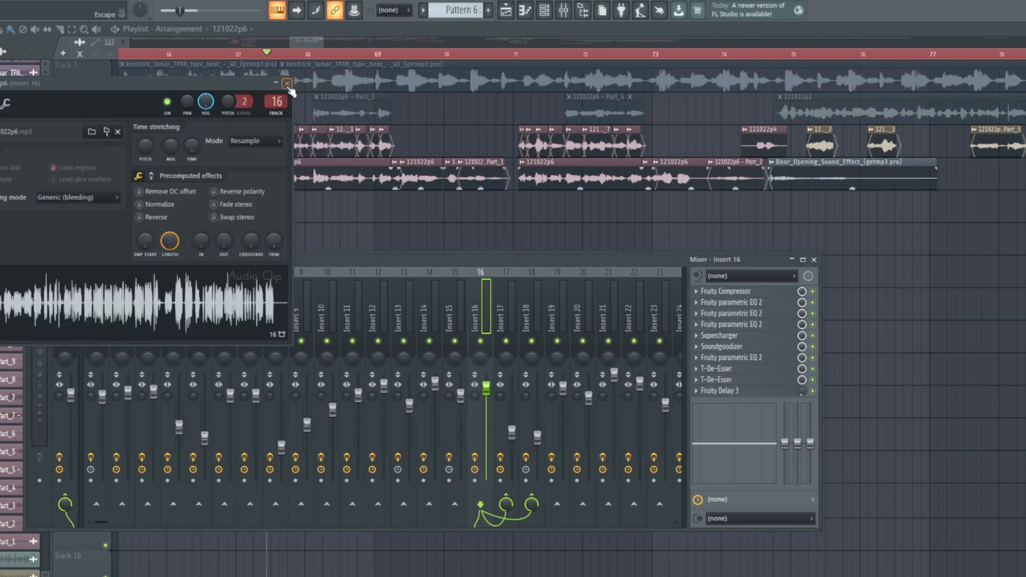
pyautogui.click(287, 83)
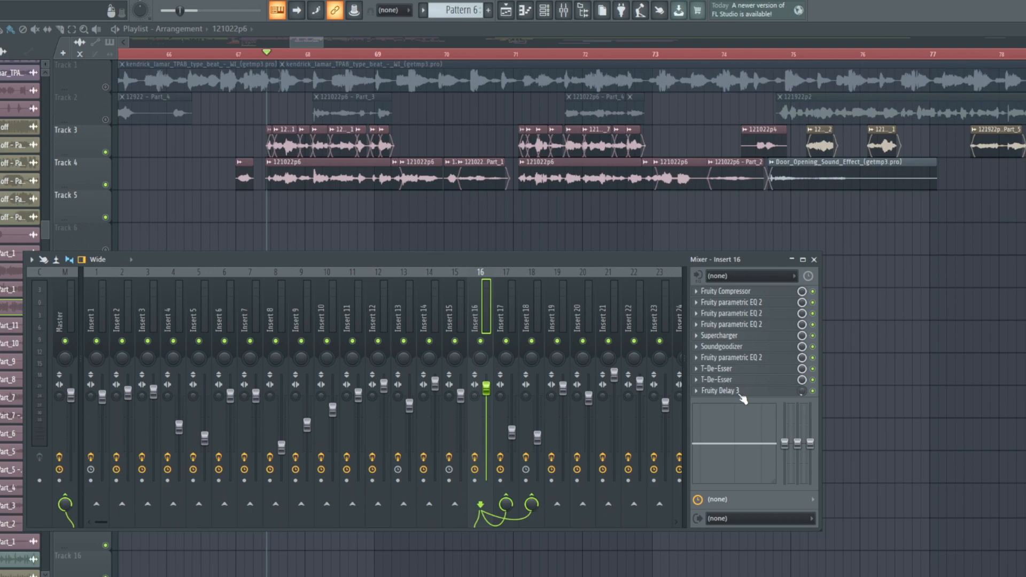
pyautogui.click(755, 324)
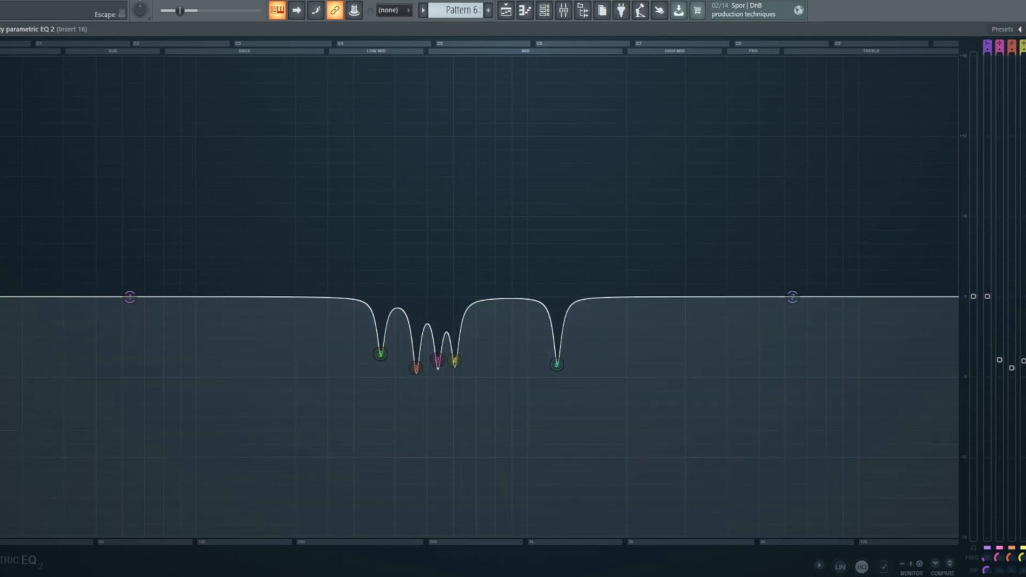
pyautogui.click(1024, 29)
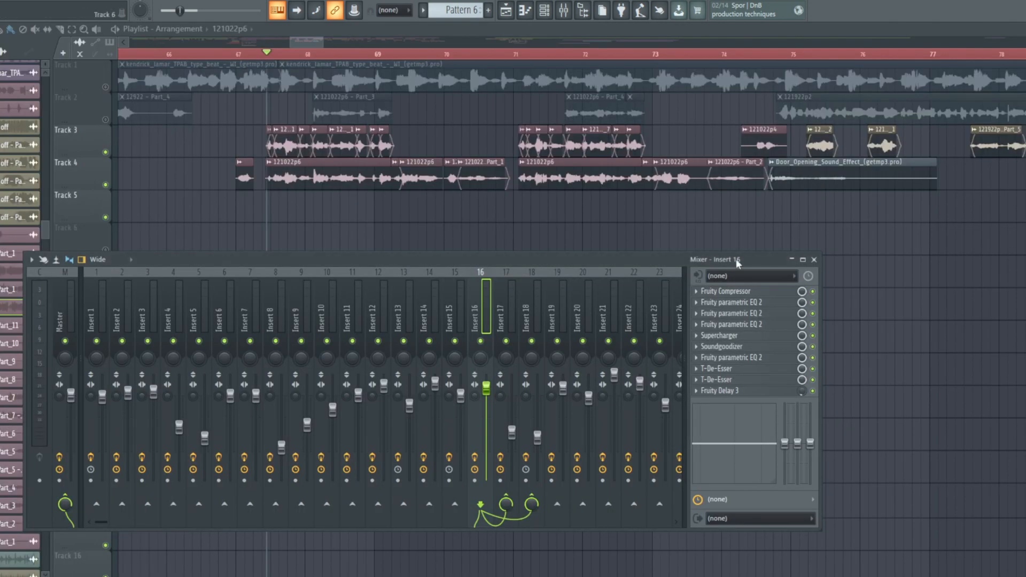
# - Examine Fruity Delay 3 on Insert 16, and audition the Track 3 and 4 vocals from about bar 67 with the plugin open and closed
pyautogui.click(741, 396)
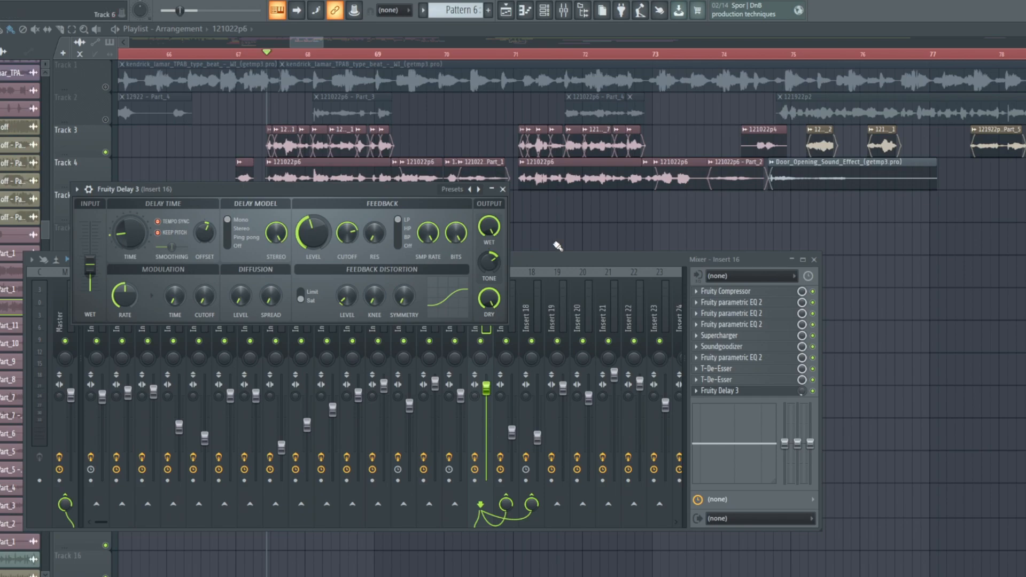
pyautogui.press('space')
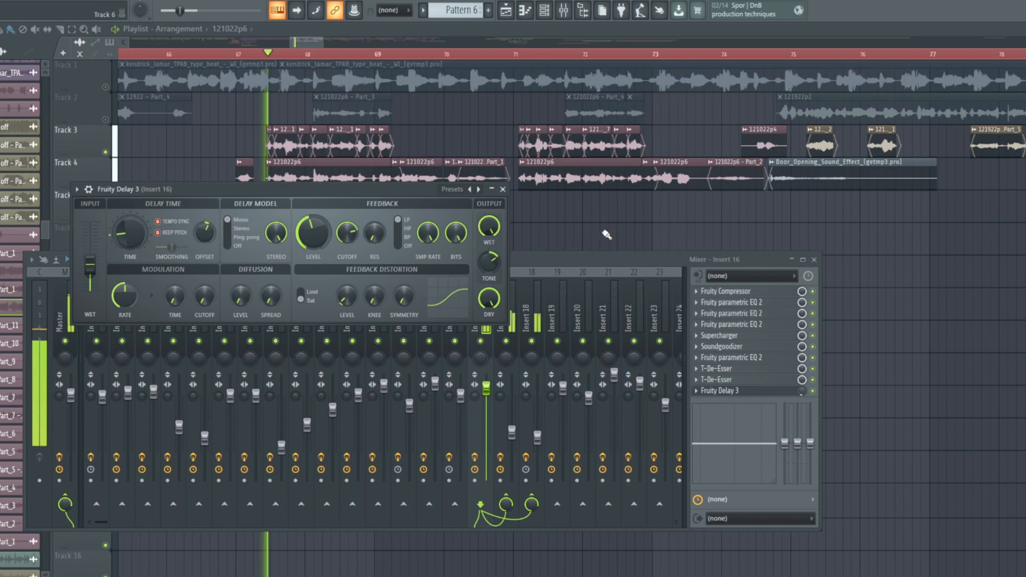
pyautogui.press('space')
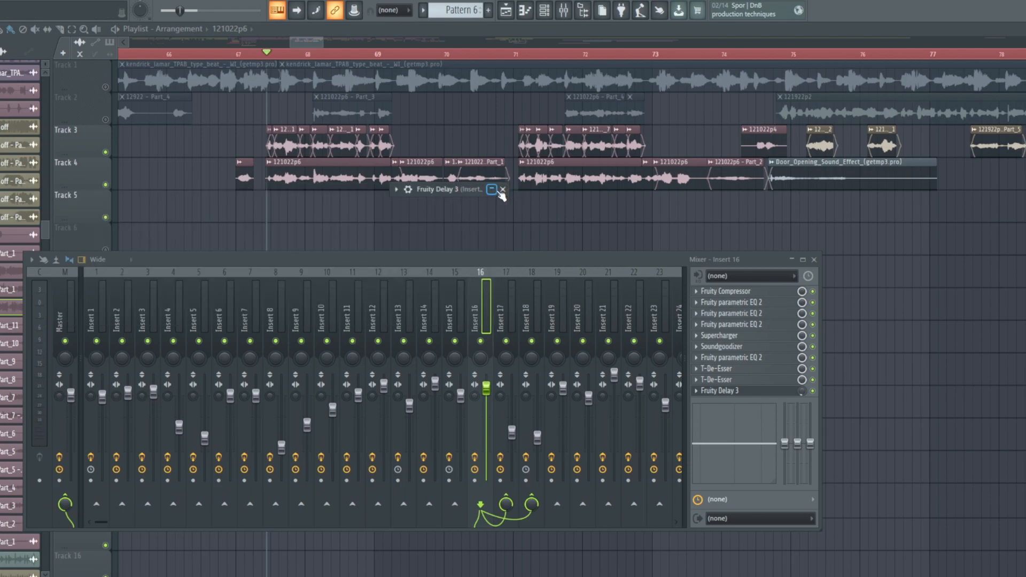
pyautogui.click(502, 189)
pyautogui.press('space')
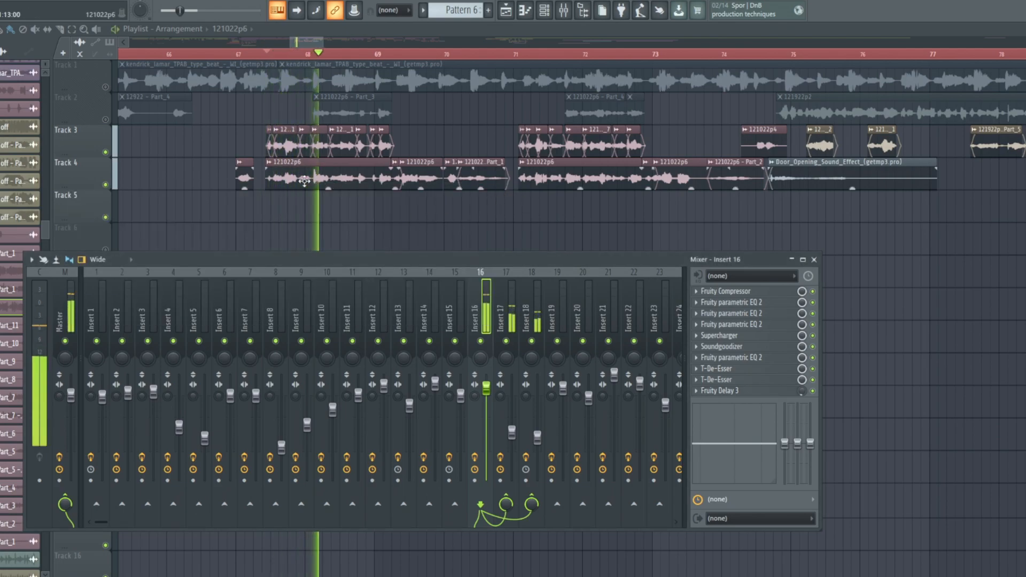
pyautogui.press('space')
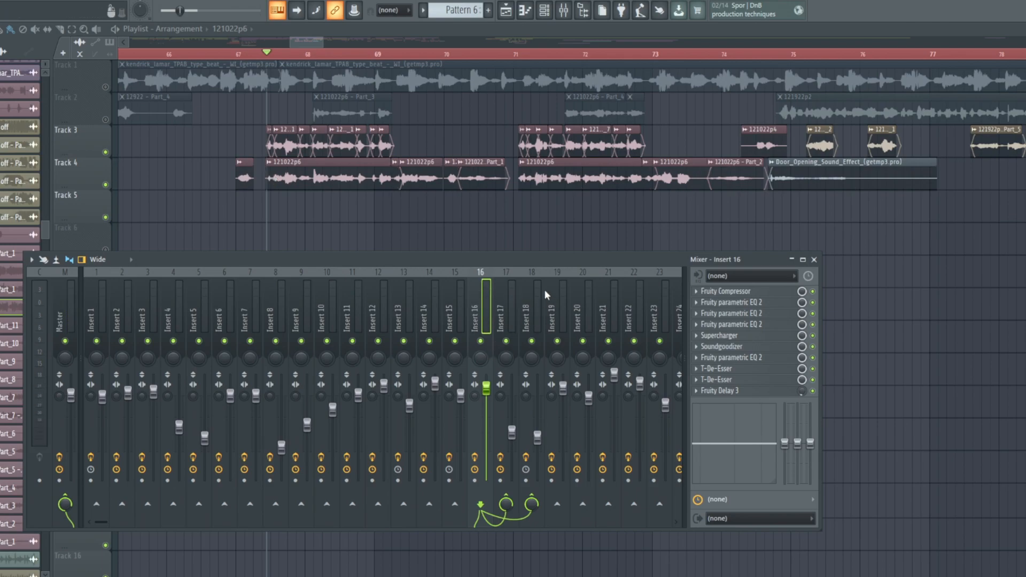
# - Compare the effect chains of Inserts 16 and 17, and inspect Insert 17's Fruity Stereo Shaper and a Fruity parametric EQ 2
pyautogui.click(501, 300)
pyautogui.click(537, 294)
pyautogui.click(514, 291)
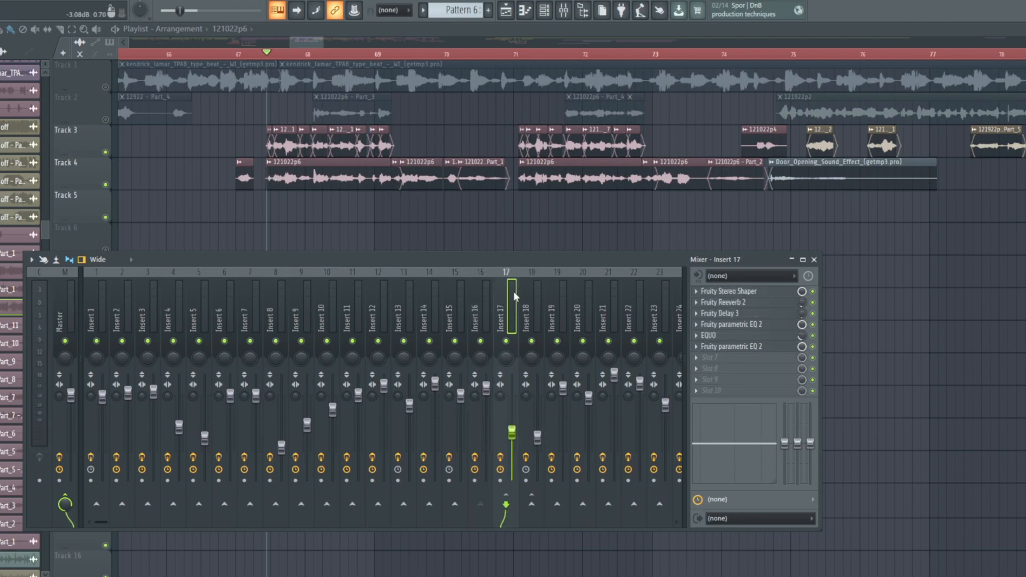
pyautogui.click(488, 291)
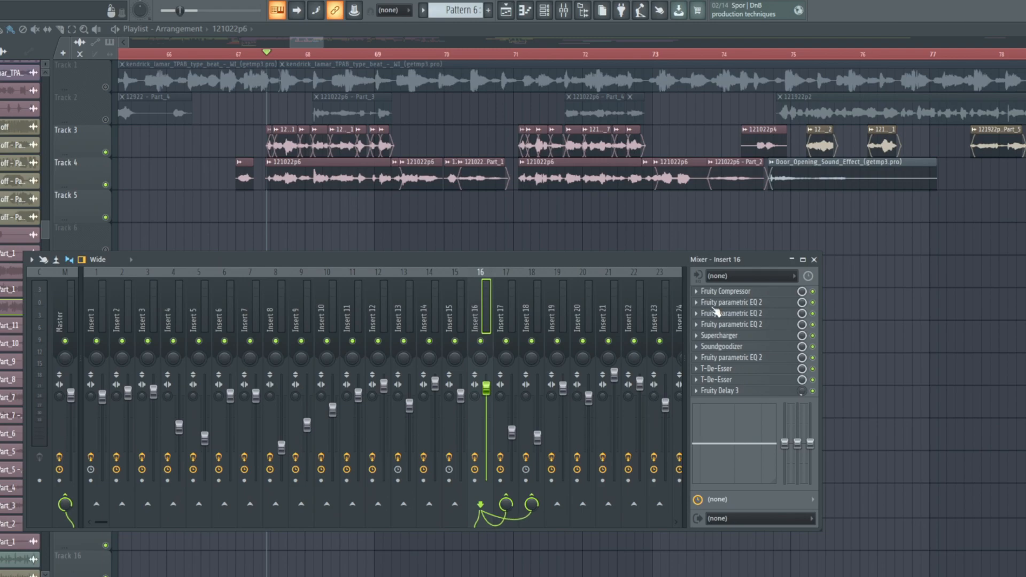
pyautogui.click(520, 297)
pyautogui.click(514, 286)
pyautogui.click(750, 293)
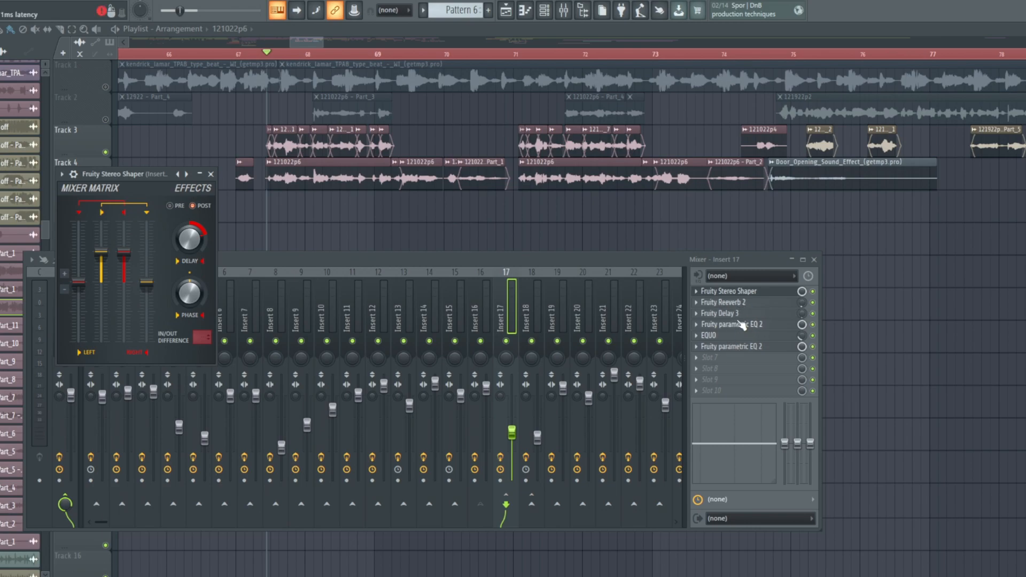
pyautogui.click(736, 346)
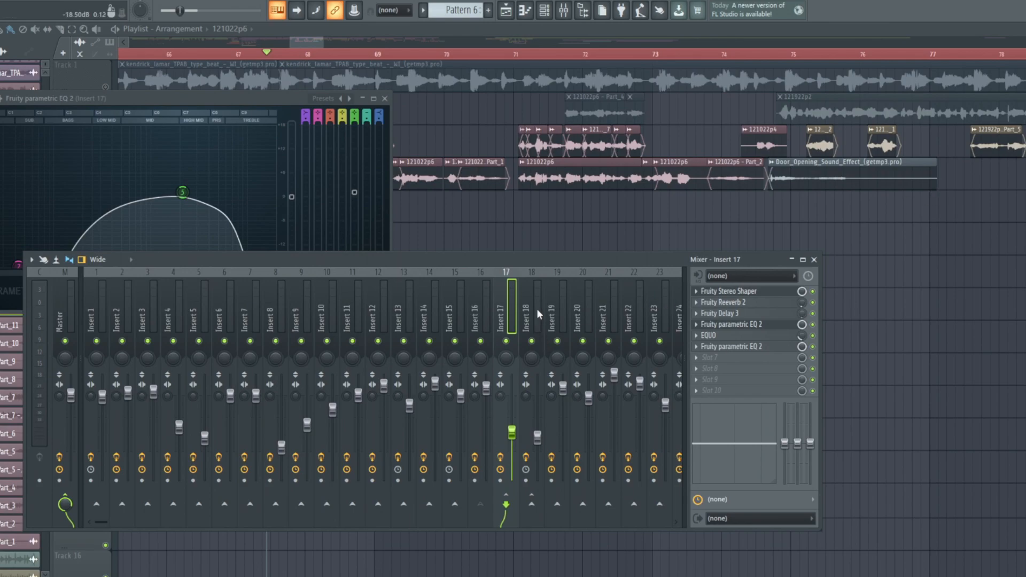
# - Examine the Spaz plugin with its CRAZY preset on mixer Insert 18, and close it
pyautogui.click(538, 304)
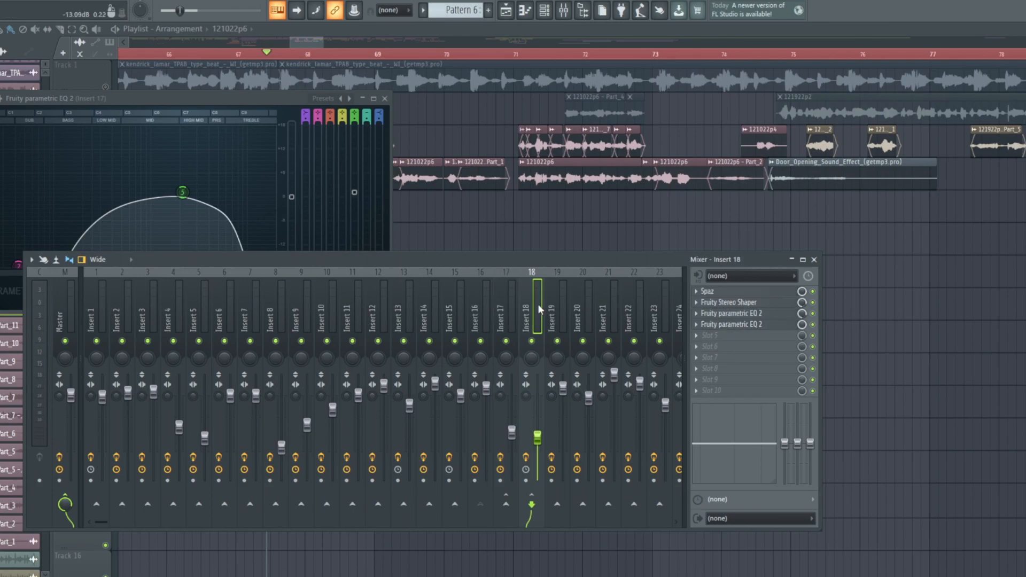
pyautogui.click(736, 294)
pyautogui.moveTo(325, 187); pyautogui.dragTo(537, 103)
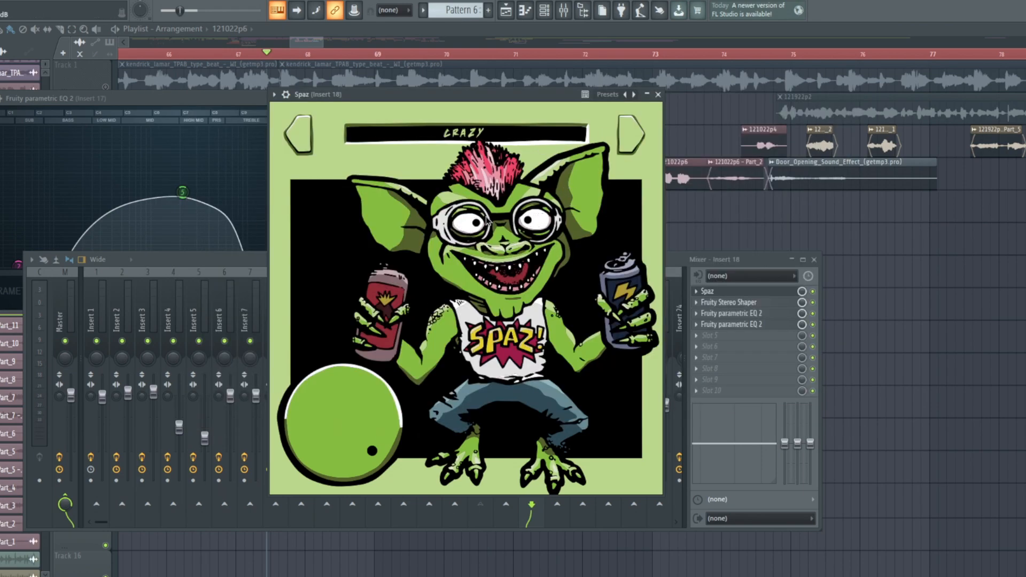
pyautogui.click(658, 94)
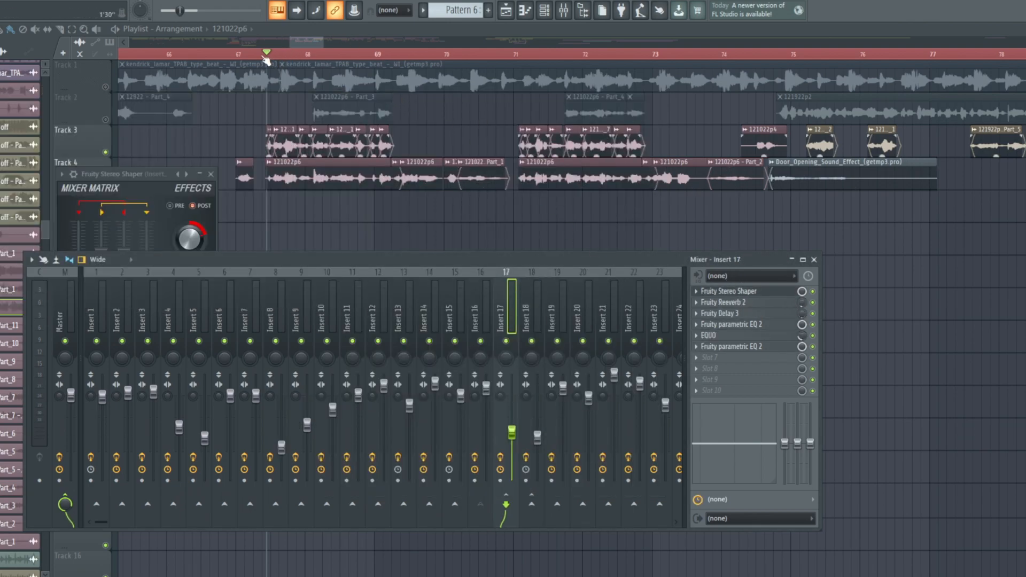
# - Zoom the playlist in around bar 67 and inspect the time-stretching pitch of the 121022p6 - Part_7 - Part_1 clip on Track 3
pyautogui.click(325, 40)
pyautogui.moveTo(319, 40); pyautogui.dragTo(300, 41)
pyautogui.doubleClick(447, 152)
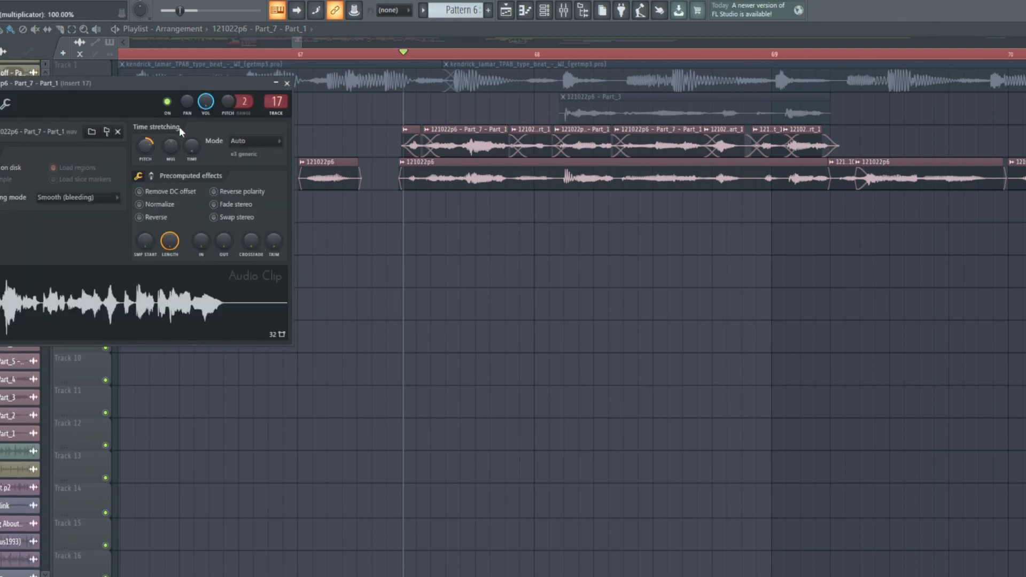
pyautogui.click(286, 84)
# - Play back the layered vocals from about bar 67 and follow the arrangement through about bar 74
pyautogui.press('space')
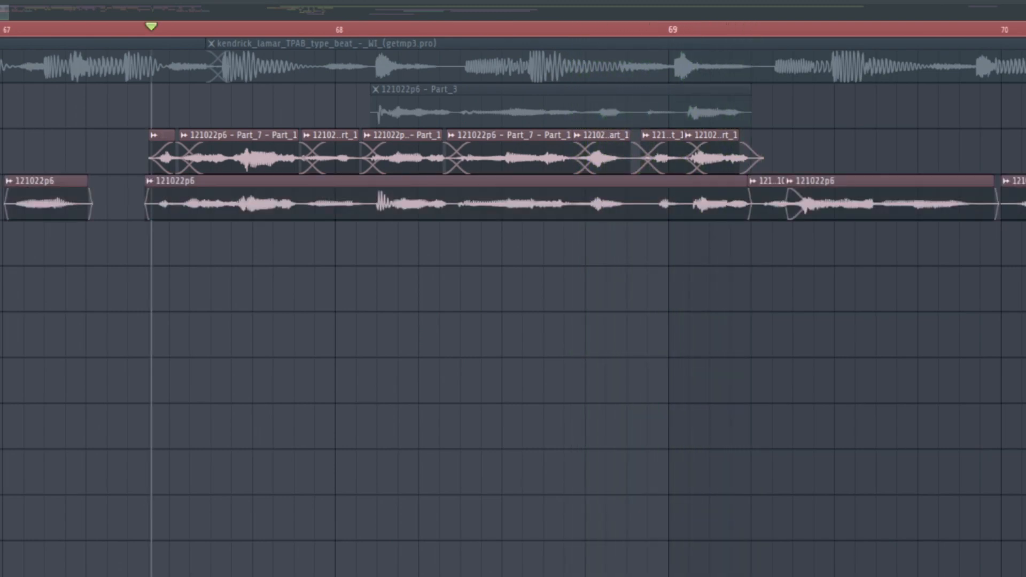
pyautogui.press('space')
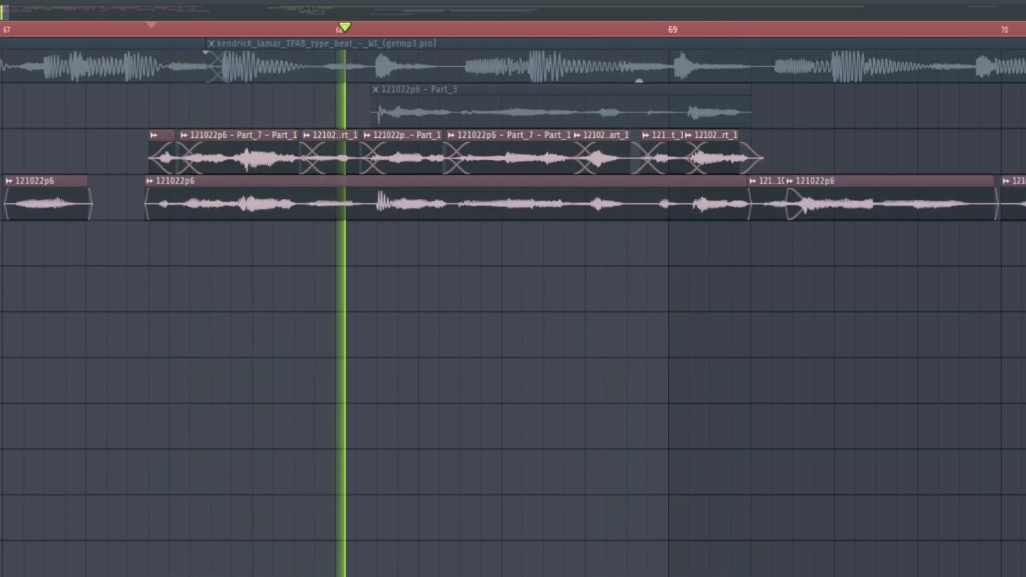
pyautogui.moveTo(10, 11); pyautogui.dragTo(47, 10)
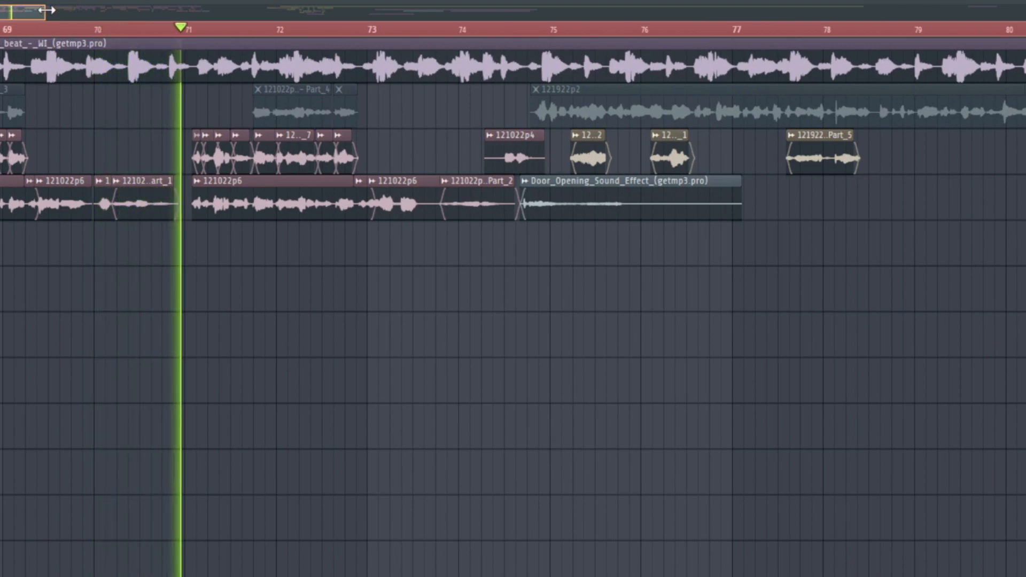
pyautogui.moveTo(47, 10); pyautogui.dragTo(36, 9)
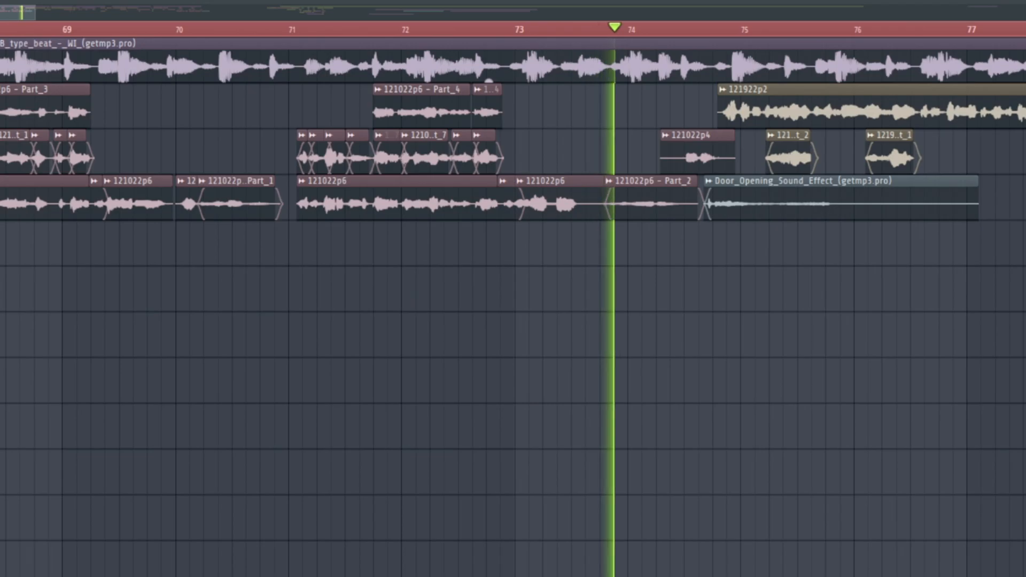